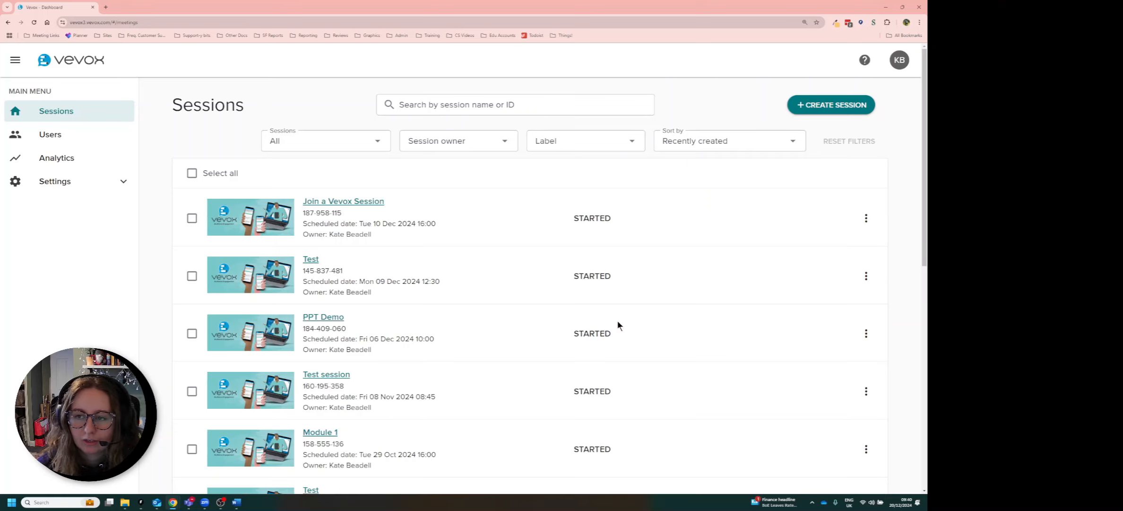
# Create a new session named Quiz and start it so participants can answer polls
pyautogui.click(831, 109)
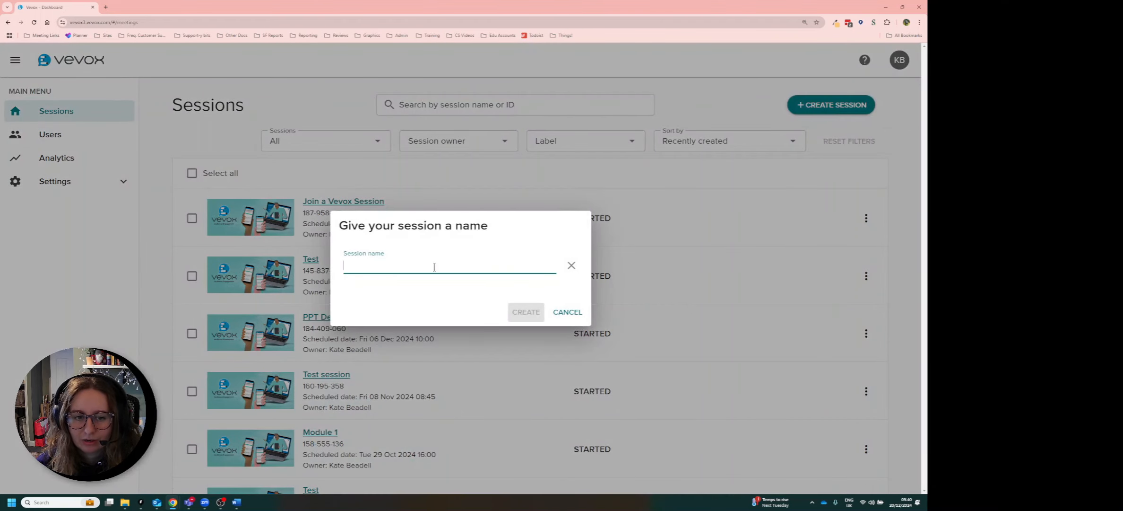
pyautogui.write('Quiz')
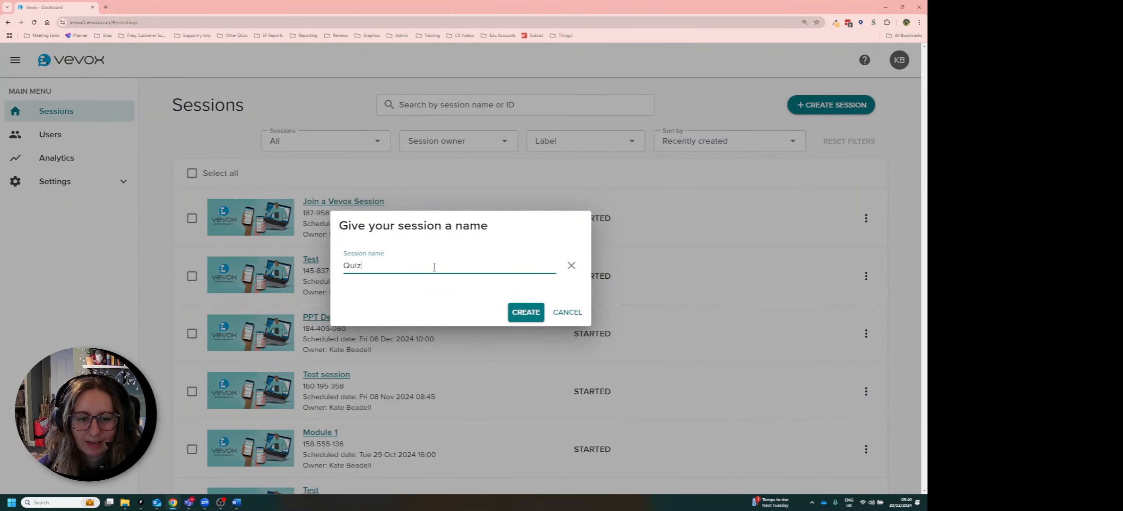
pyautogui.click(526, 312)
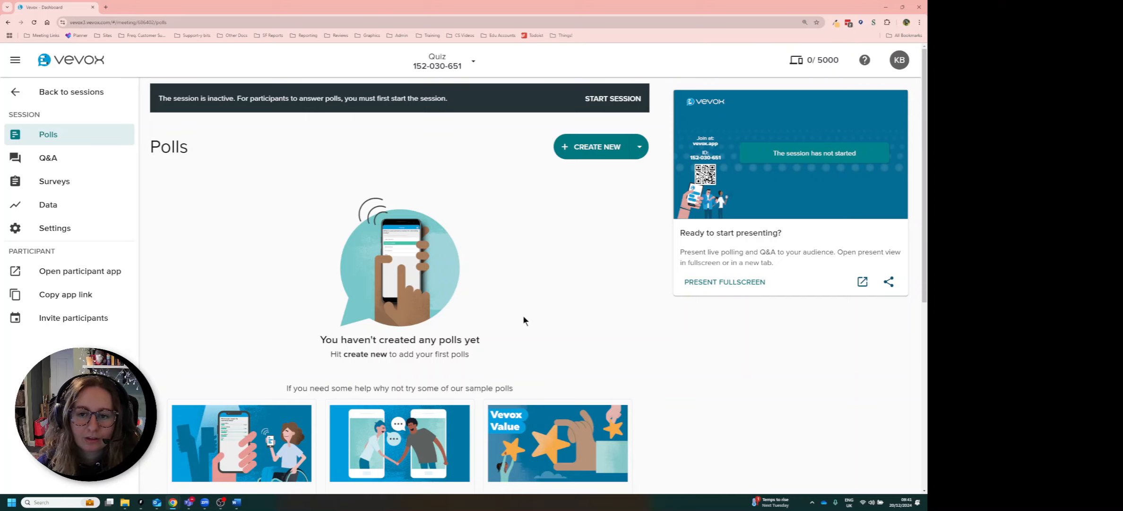
pyautogui.click(610, 100)
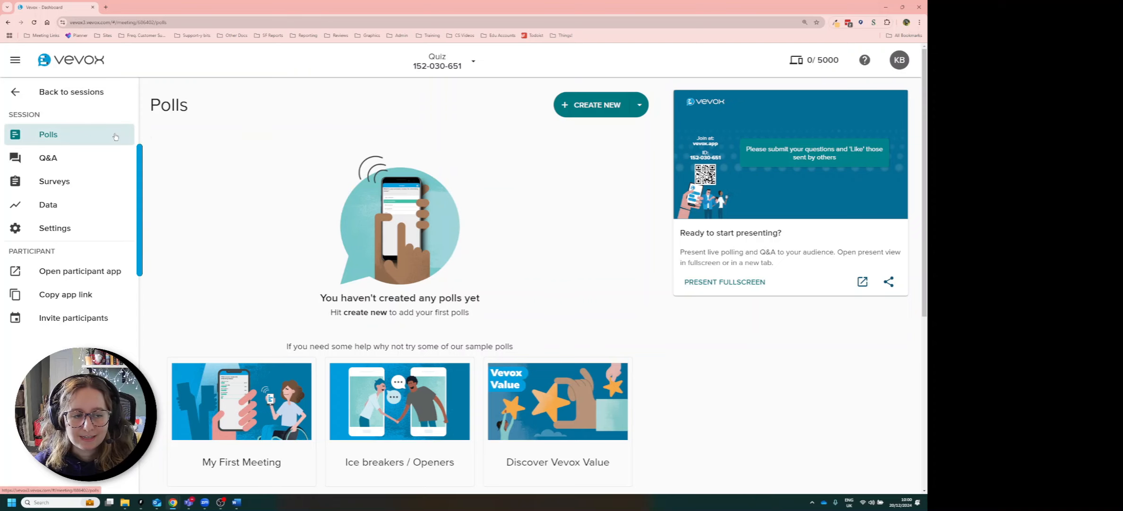
# Open the Quiz session's settings and change participant identification to Identified
pyautogui.click(69, 232)
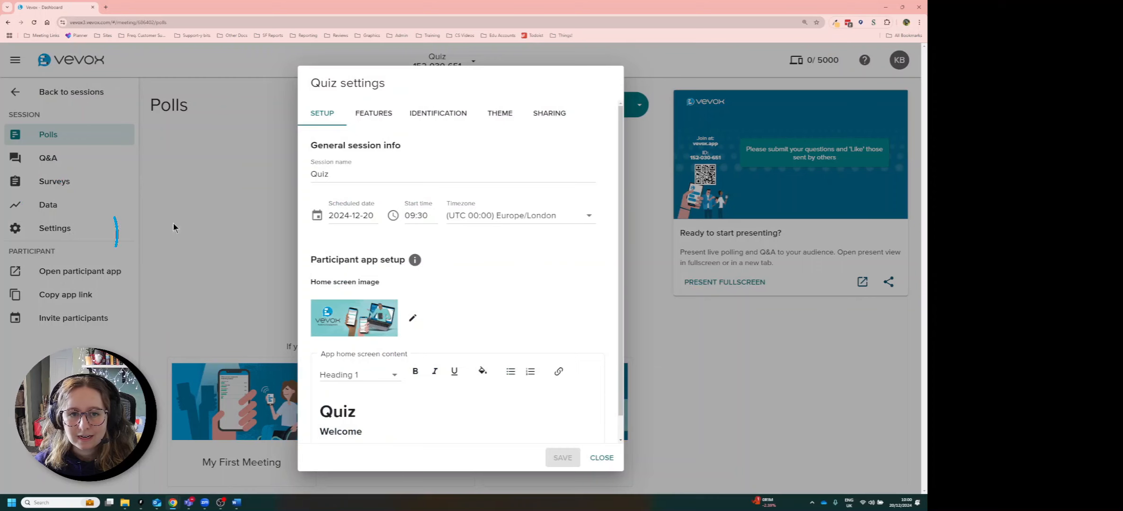
pyautogui.click(425, 120)
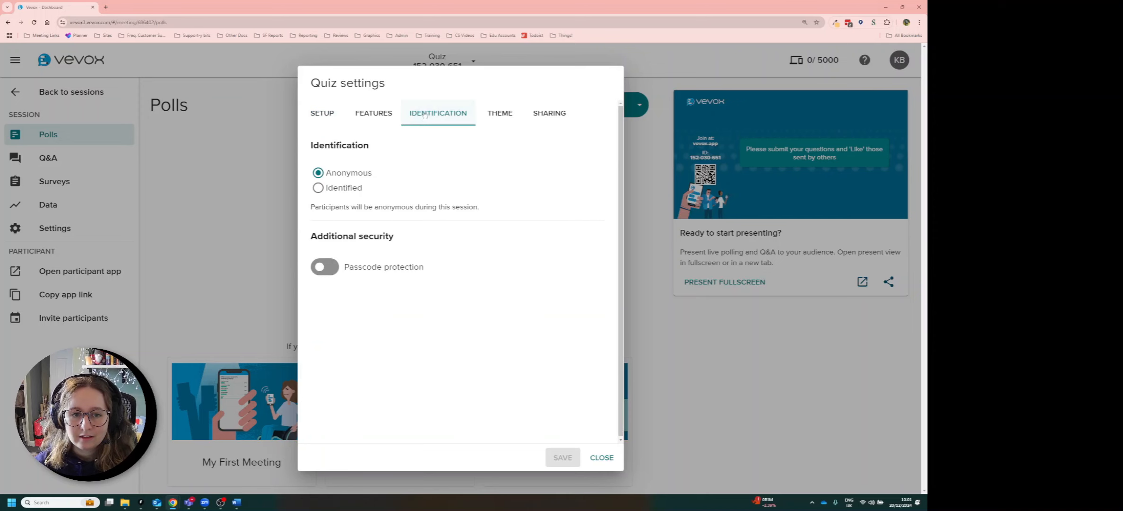
pyautogui.click(343, 188)
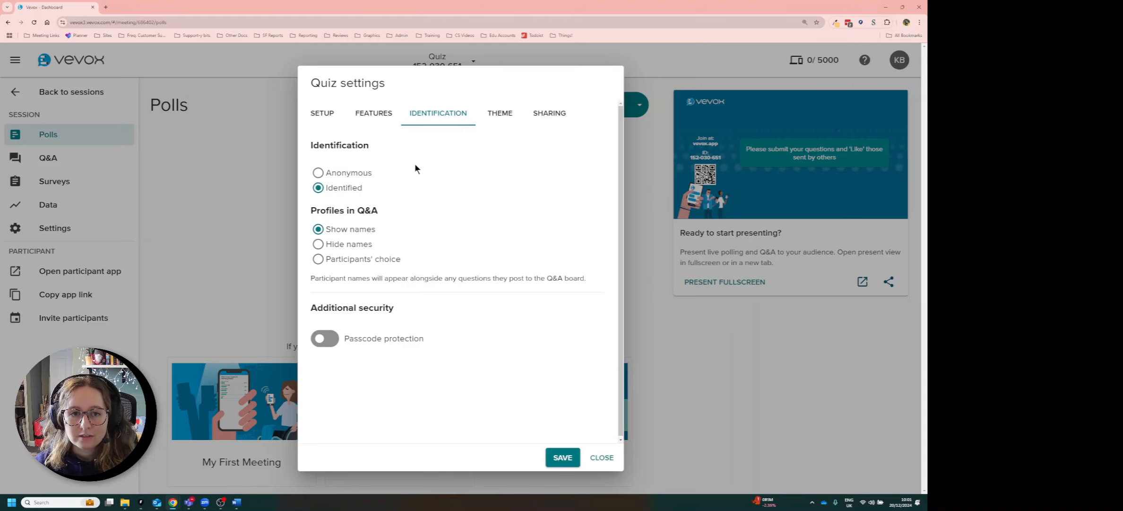
# Enable the automatic countdown timer for the session's polls and set it to 15 seconds
pyautogui.click(373, 122)
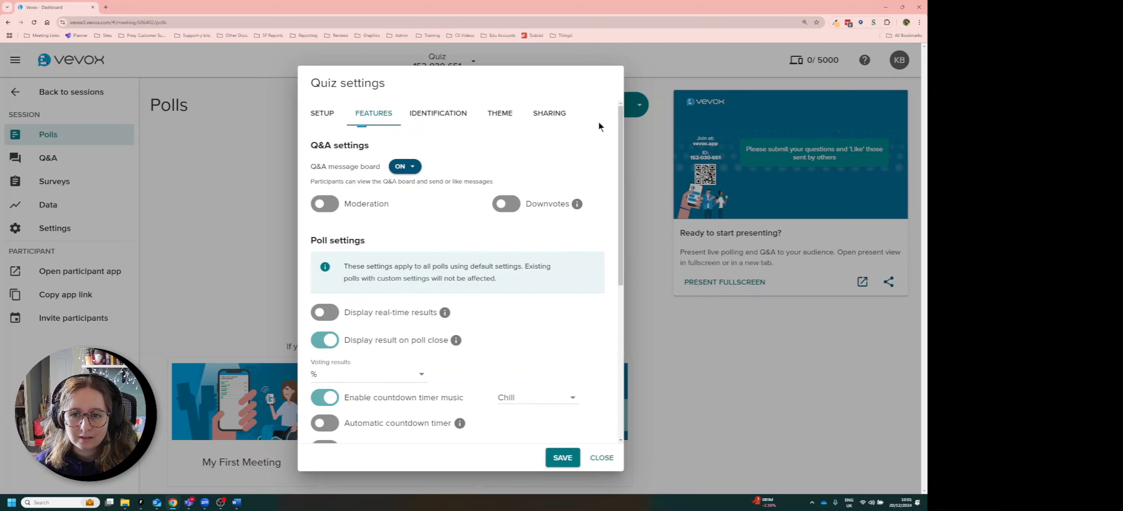
pyautogui.moveTo(619, 113); pyautogui.dragTo(622, 169)
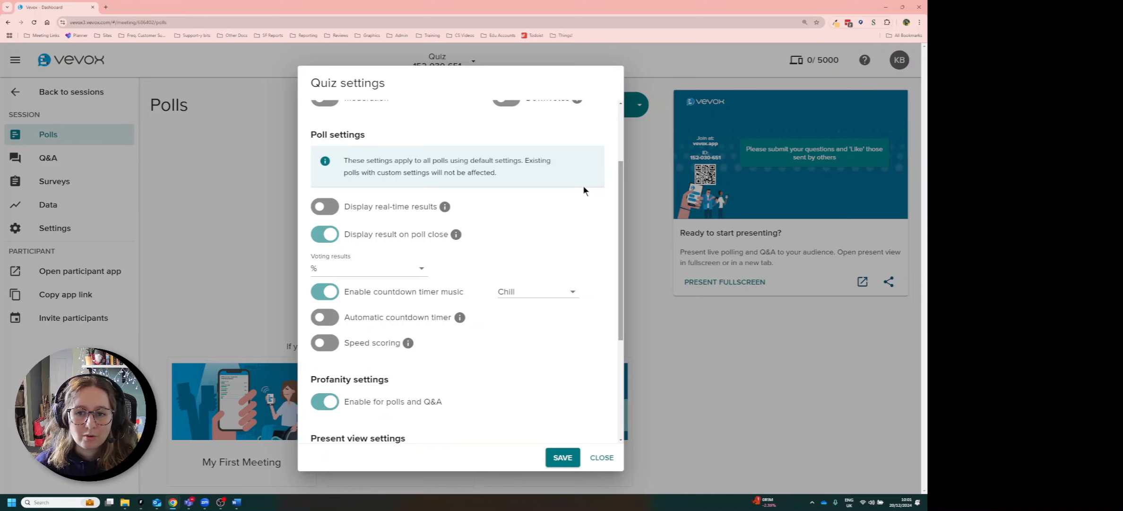
pyautogui.scroll(-1, 618, 199)
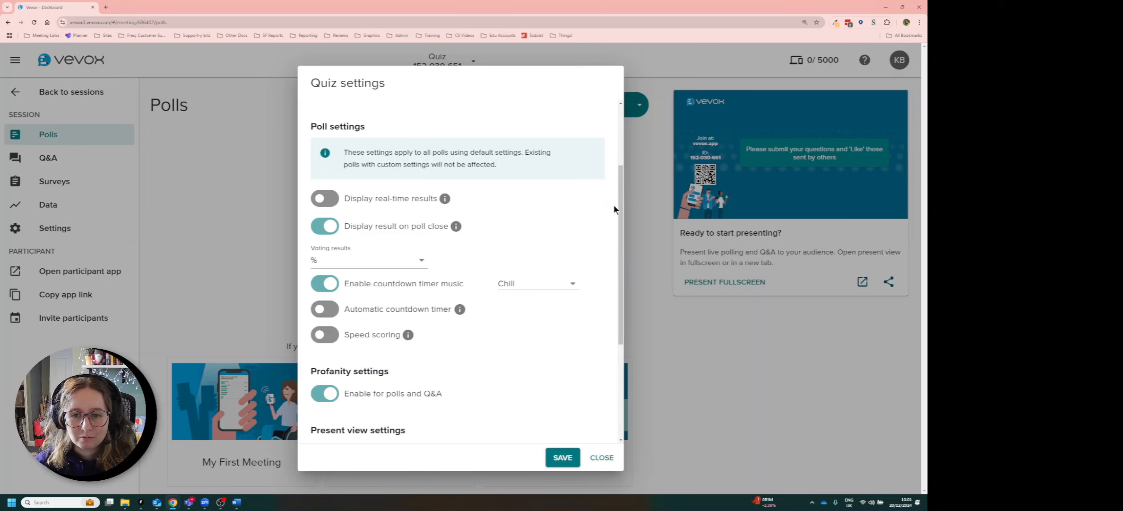
pyautogui.scroll(-1, 621, 191)
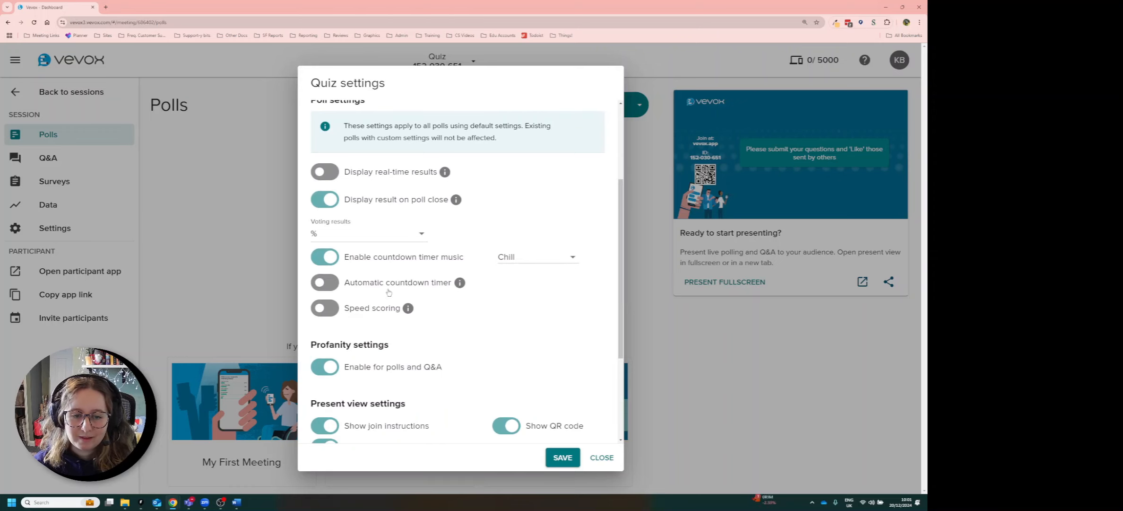
pyautogui.click(331, 285)
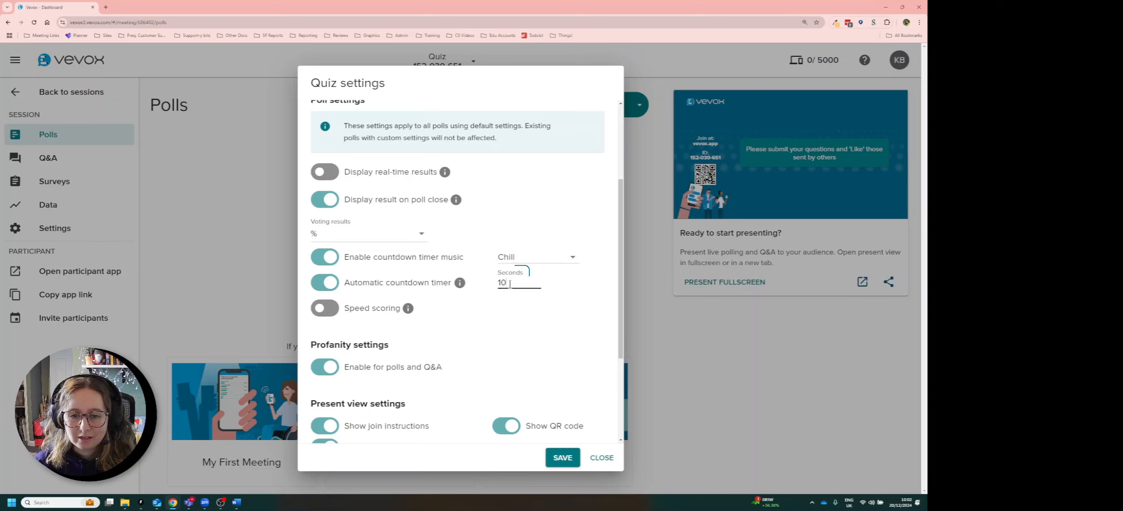
pyautogui.press('BackSpace')
pyautogui.write('5')
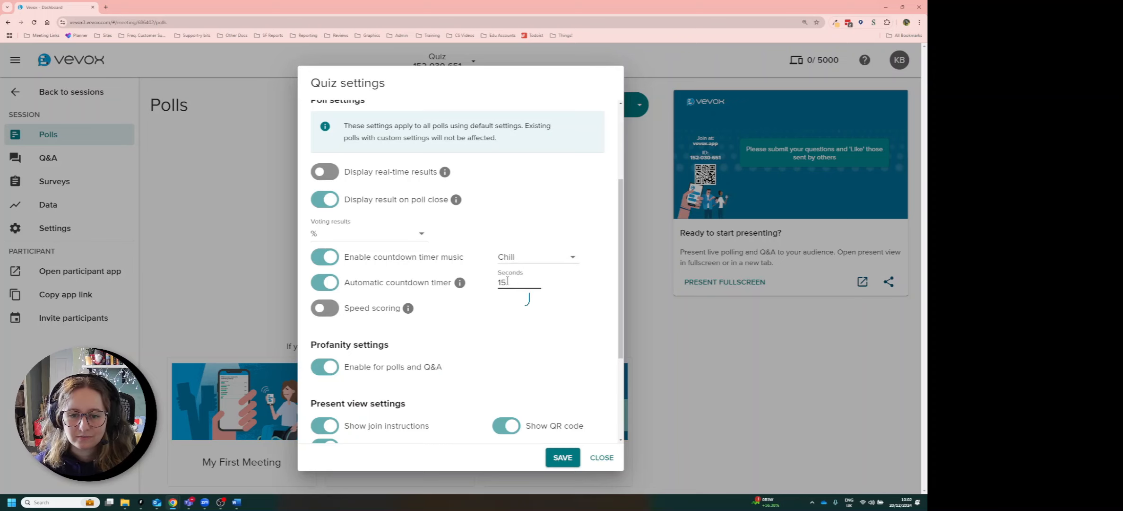
pyautogui.click(476, 306)
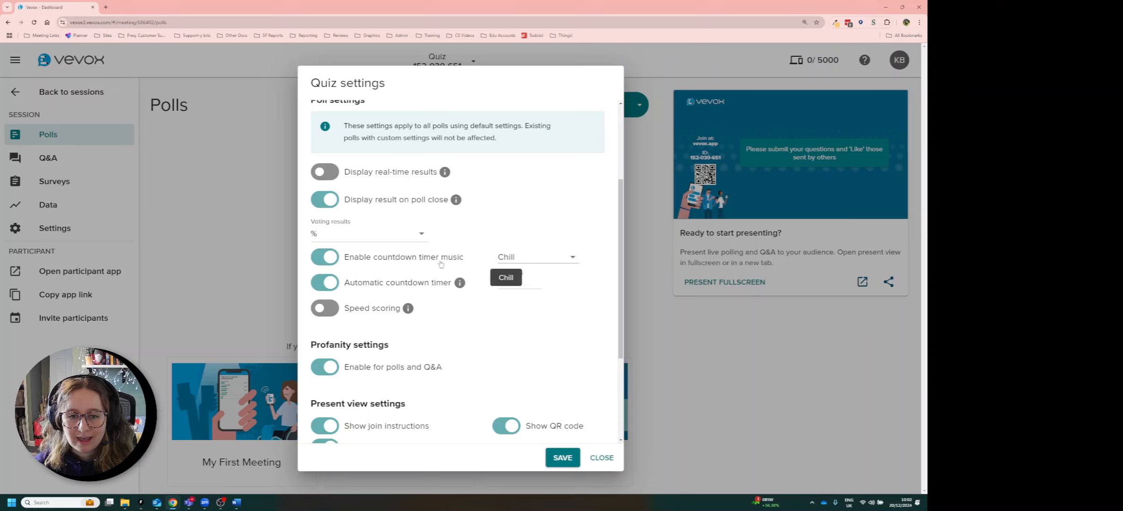
# Choose Pressure as the countdown timer music
pyautogui.click(536, 261)
pyautogui.scroll(-1, 527, 331)
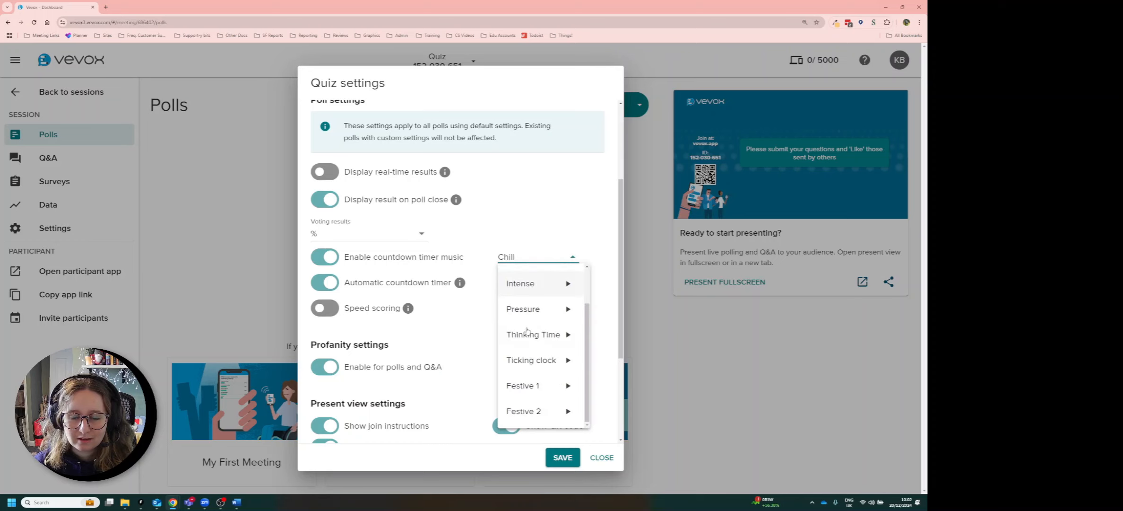
pyautogui.scroll(1, 528, 331)
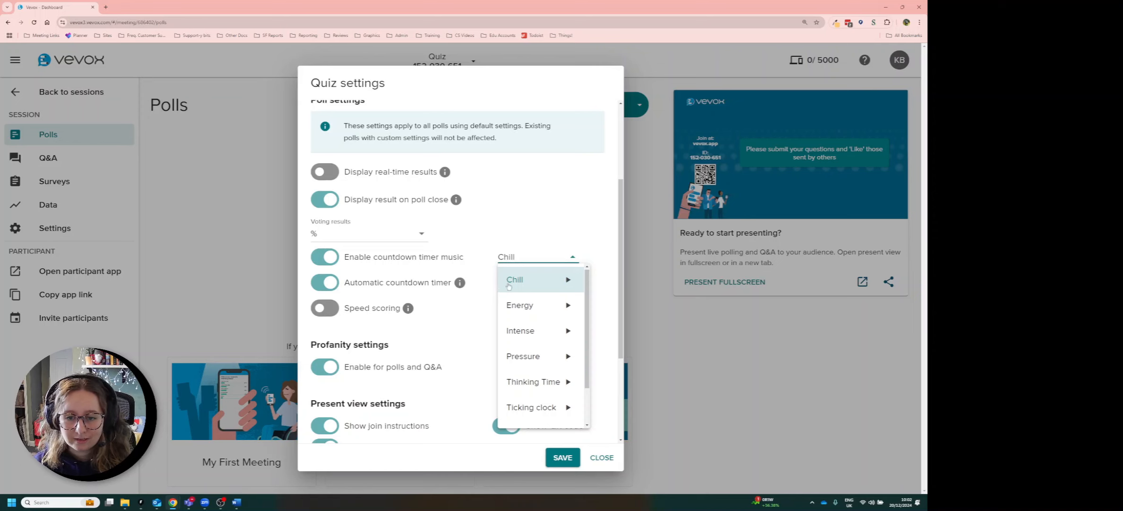
pyautogui.click(523, 356)
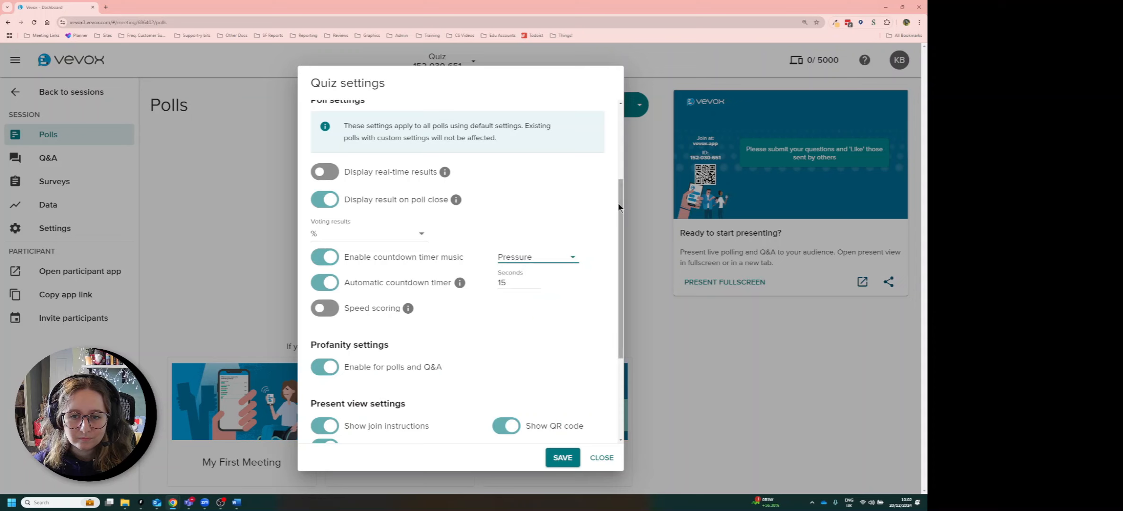
# Enable speed scoring in the poll settings
pyautogui.moveTo(620, 204); pyautogui.dragTo(620, 205)
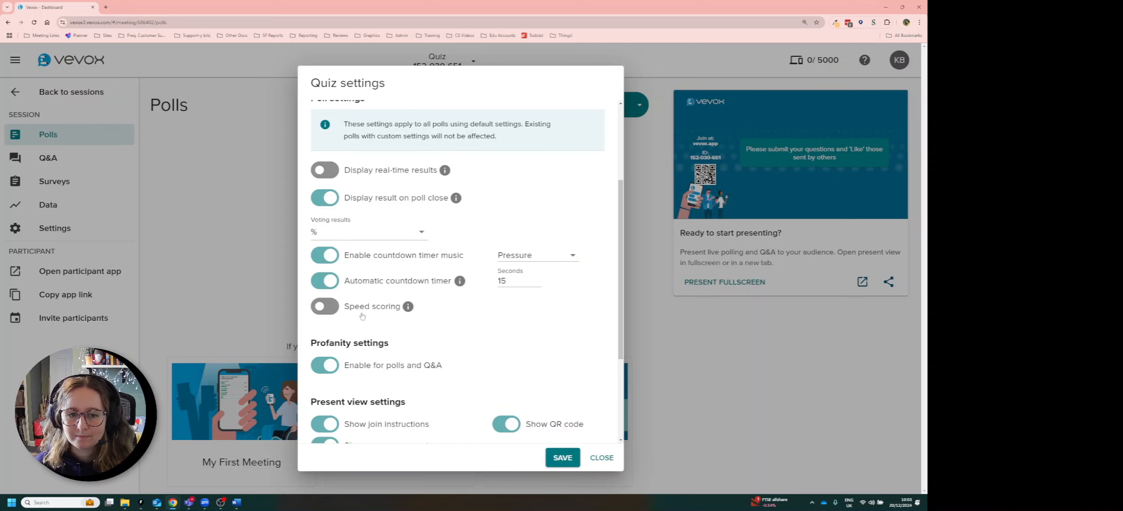
pyautogui.click(324, 311)
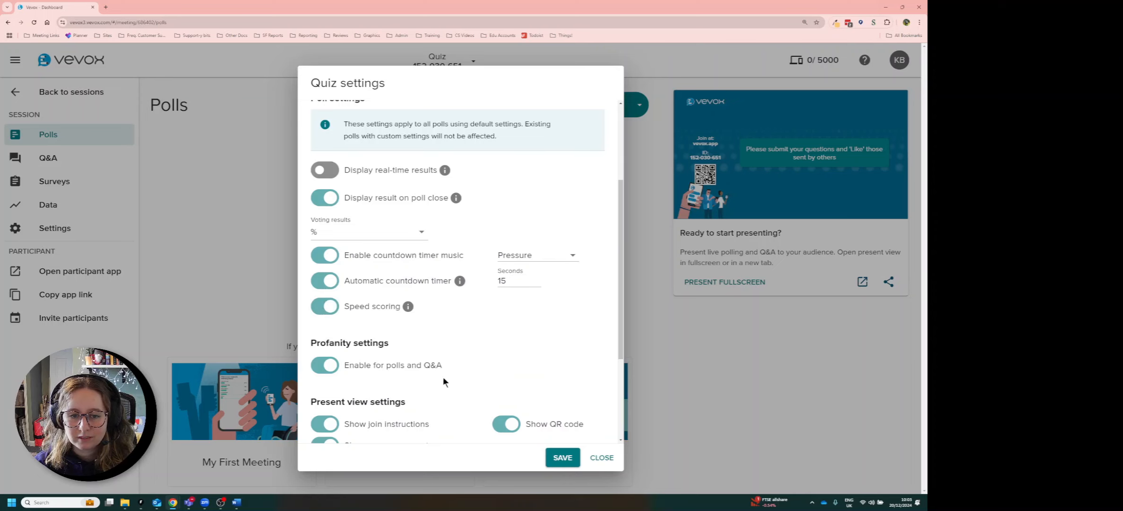
pyautogui.scroll(1, 443, 394)
pyautogui.scroll(3, 443, 394)
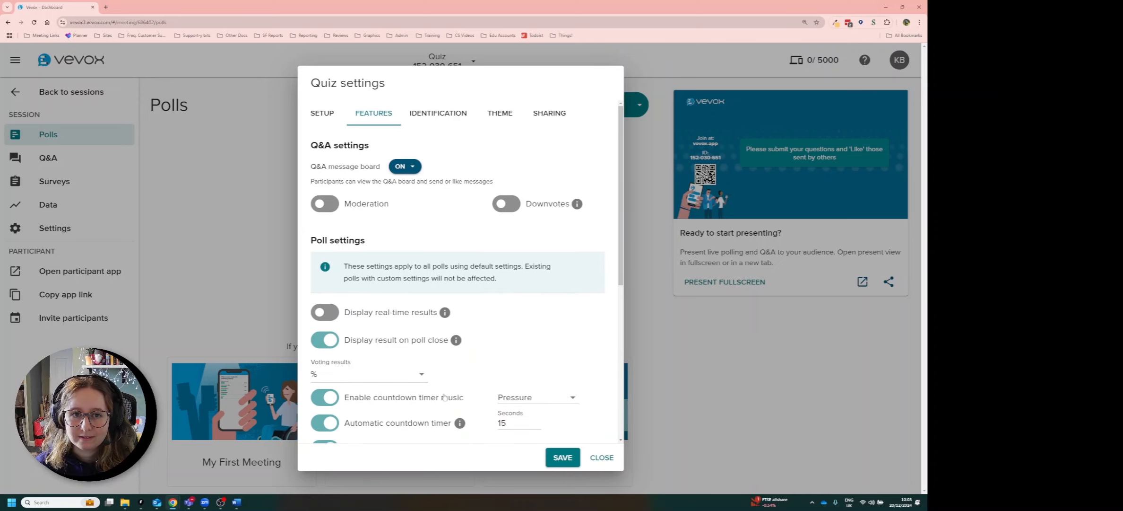
# Review the session's general setup, including the participant app's home screen image and its welcome text
pyautogui.click(322, 116)
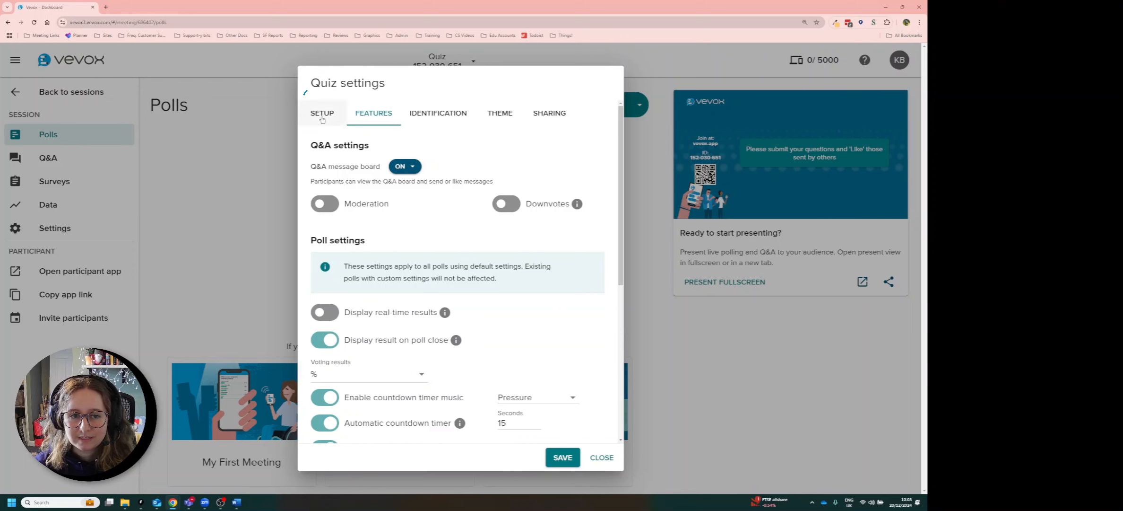
pyautogui.scroll(-1, 469, 281)
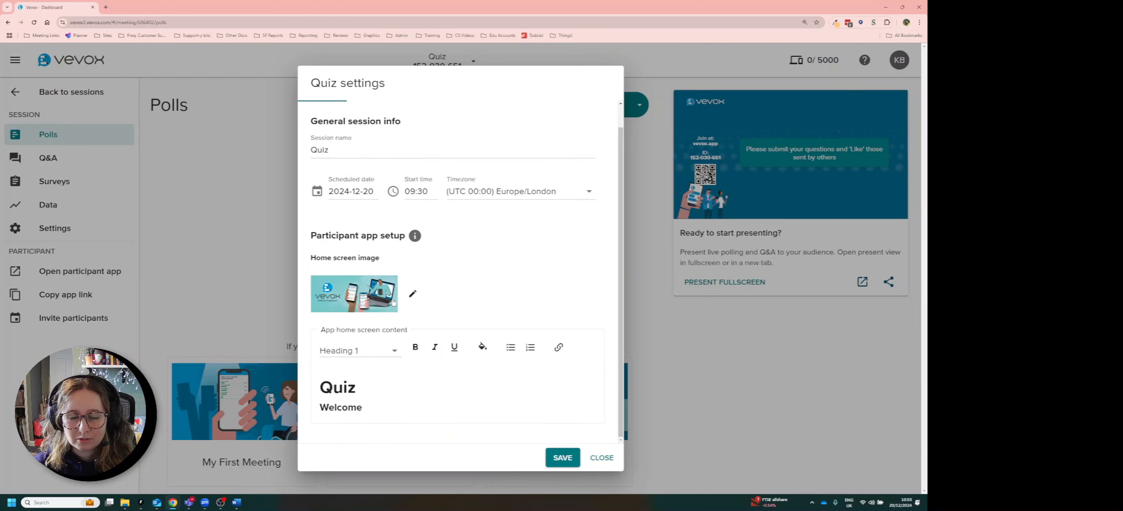
pyautogui.click(413, 294)
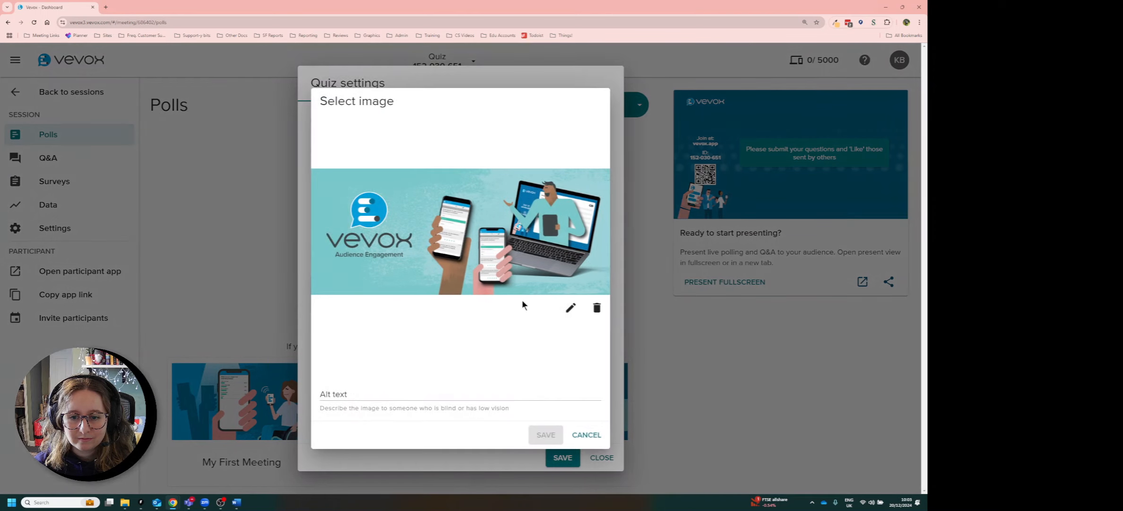
pyautogui.click(590, 431)
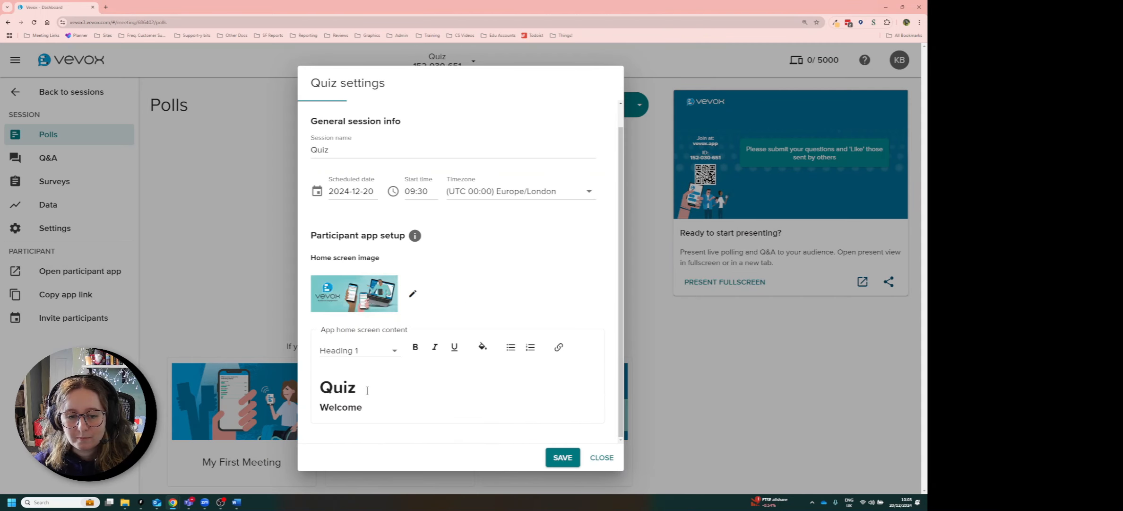
pyautogui.moveTo(368, 407); pyautogui.dragTo(318, 407)
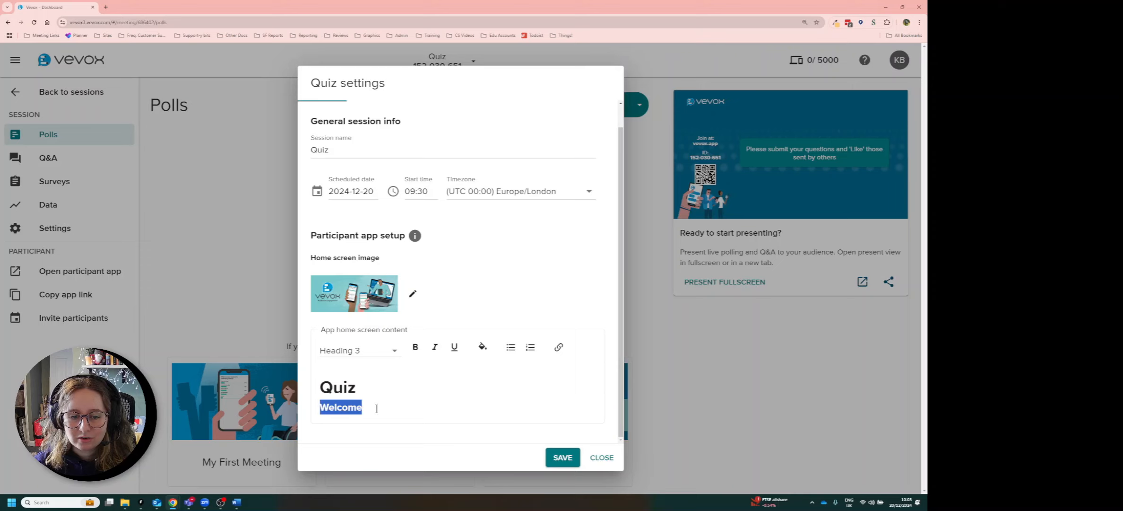
pyautogui.click(392, 409)
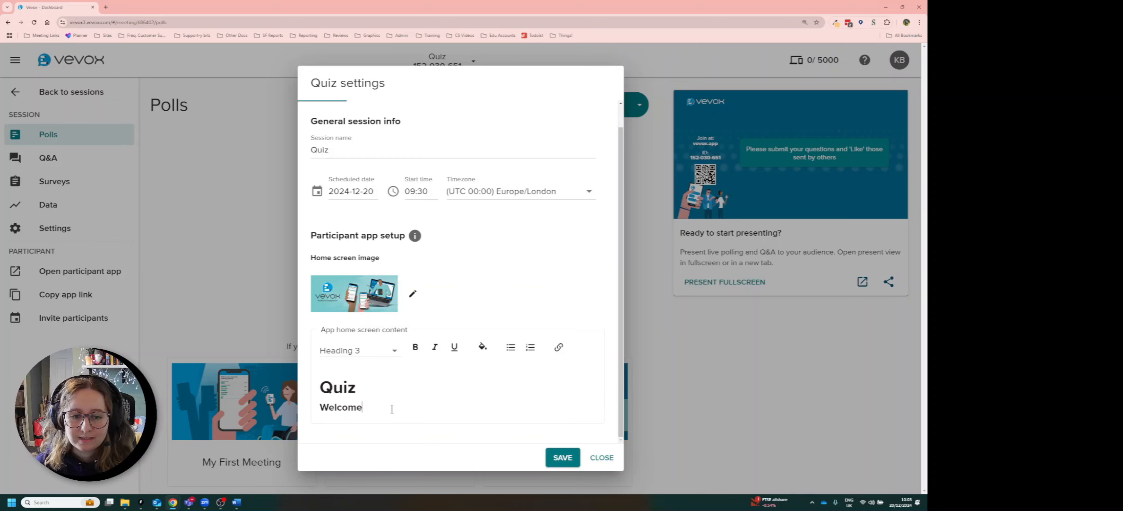
pyautogui.scroll(1, 468, 285)
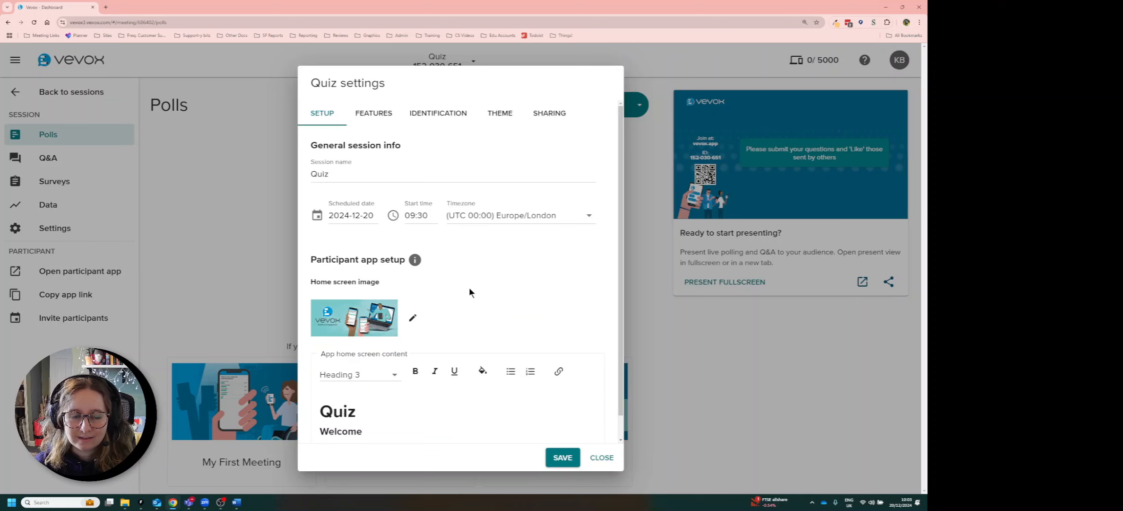
# Examine the theme settings and their custom colour, background image and instruction text options
pyautogui.click(508, 121)
pyautogui.click(508, 120)
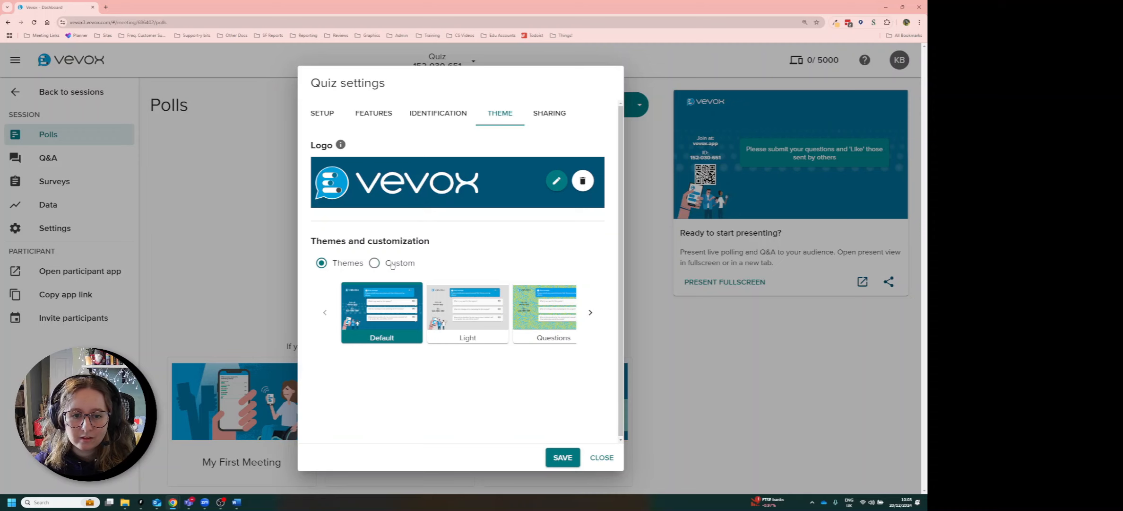
pyautogui.click(392, 265)
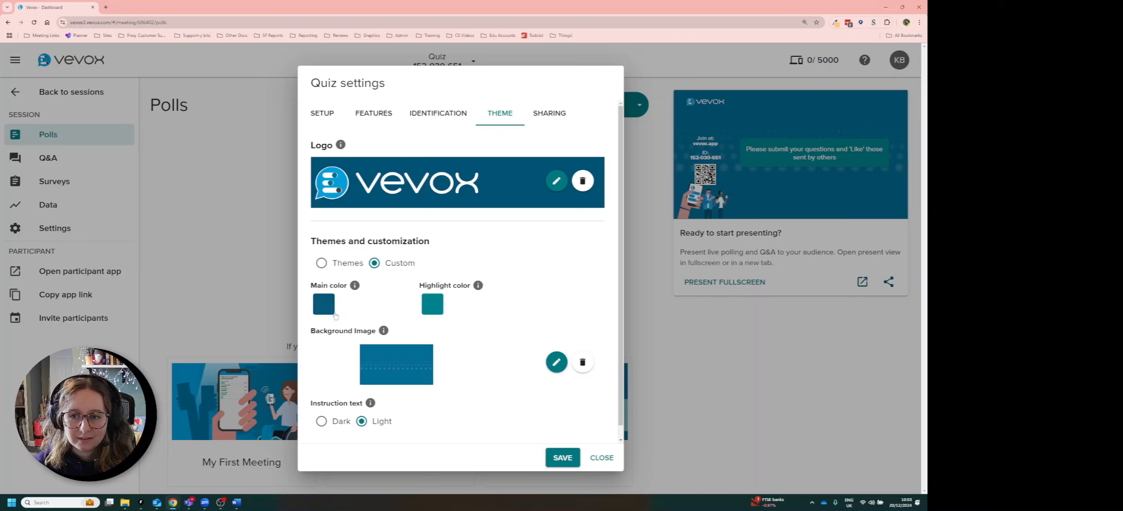
# Apply the preset Bluerush theme to the session and save the session settings
pyautogui.click(348, 266)
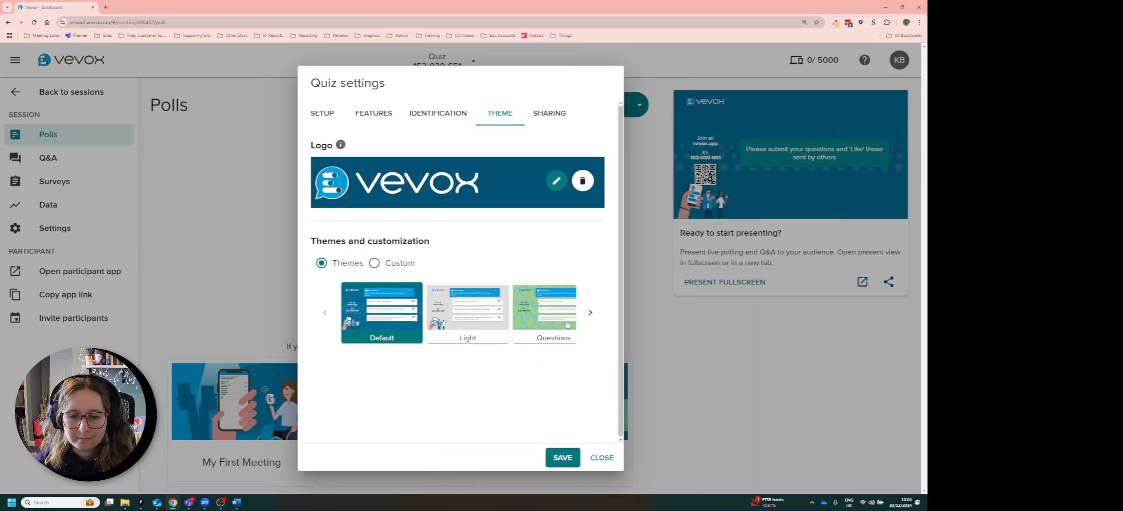
pyautogui.click(593, 319)
pyautogui.click(593, 319)
pyautogui.click(593, 319)
pyautogui.click(593, 319)
pyautogui.click(593, 319)
pyautogui.click(593, 319)
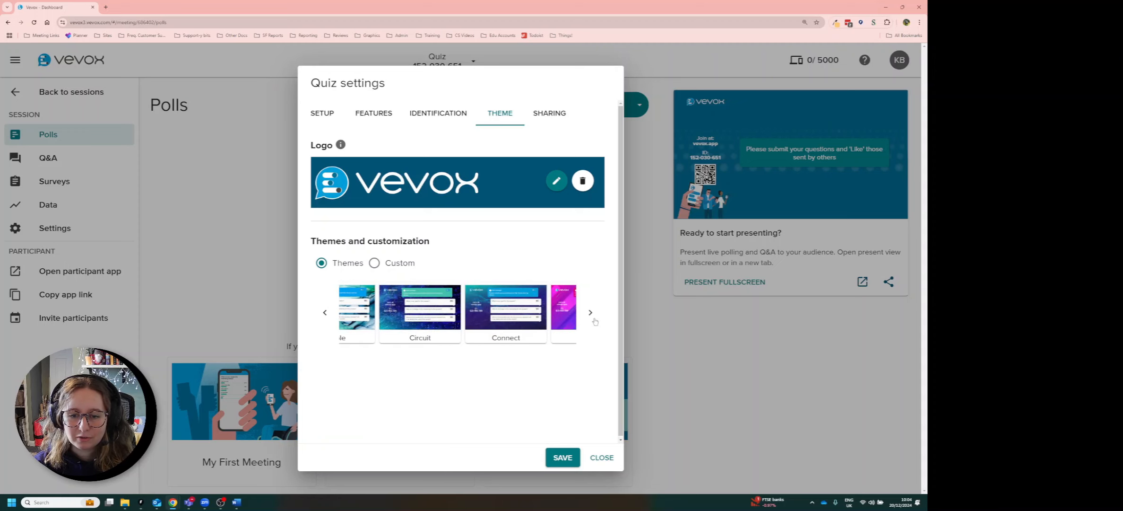
pyautogui.click(593, 319)
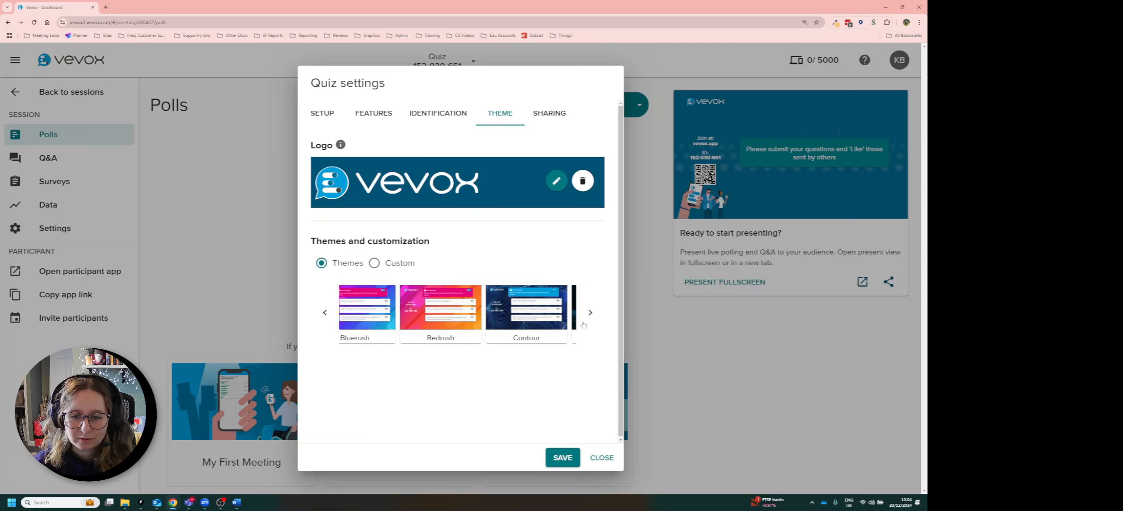
pyautogui.click(378, 325)
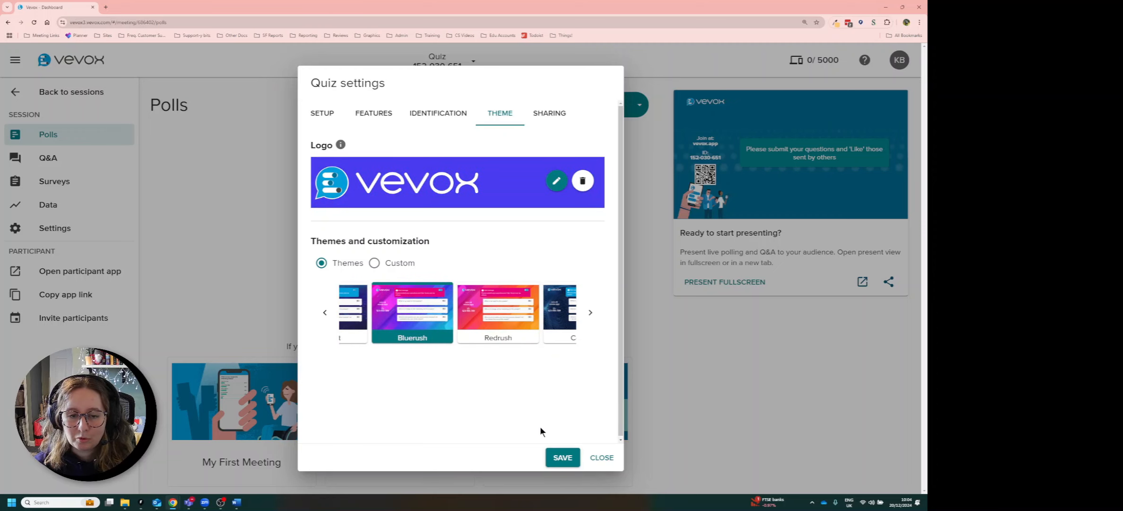
pyautogui.click(556, 459)
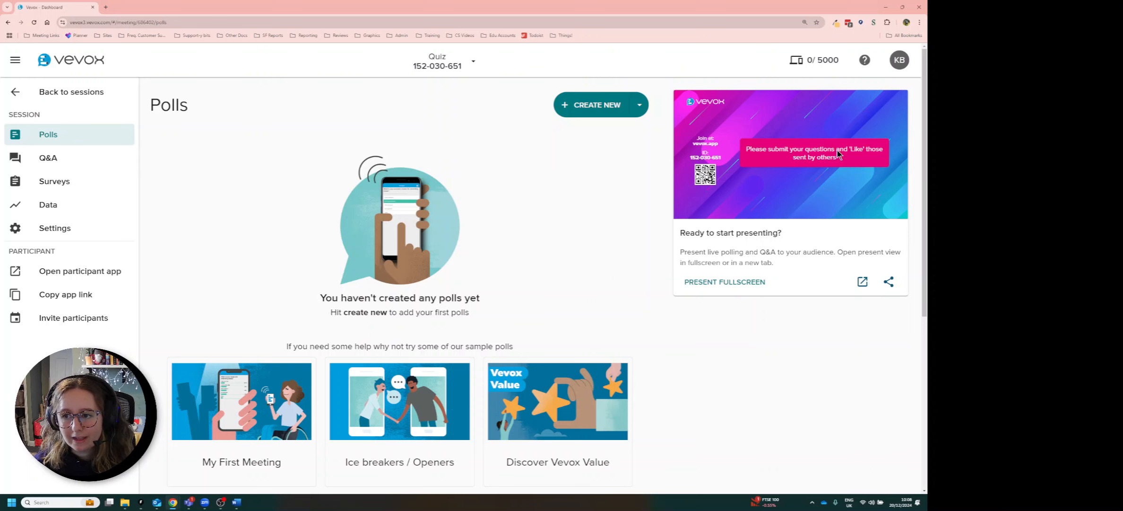
# Look through the sample poll sets and open the Film & Science quiz for import
pyautogui.scroll(-3, 907, 175)
pyautogui.scroll(-3, 900, 212)
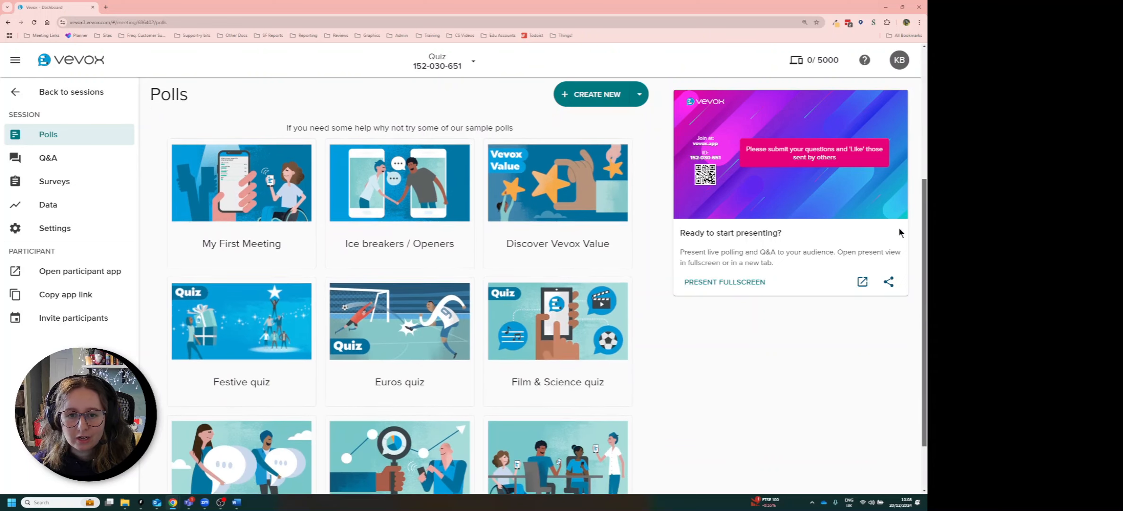
pyautogui.scroll(-1, 897, 253)
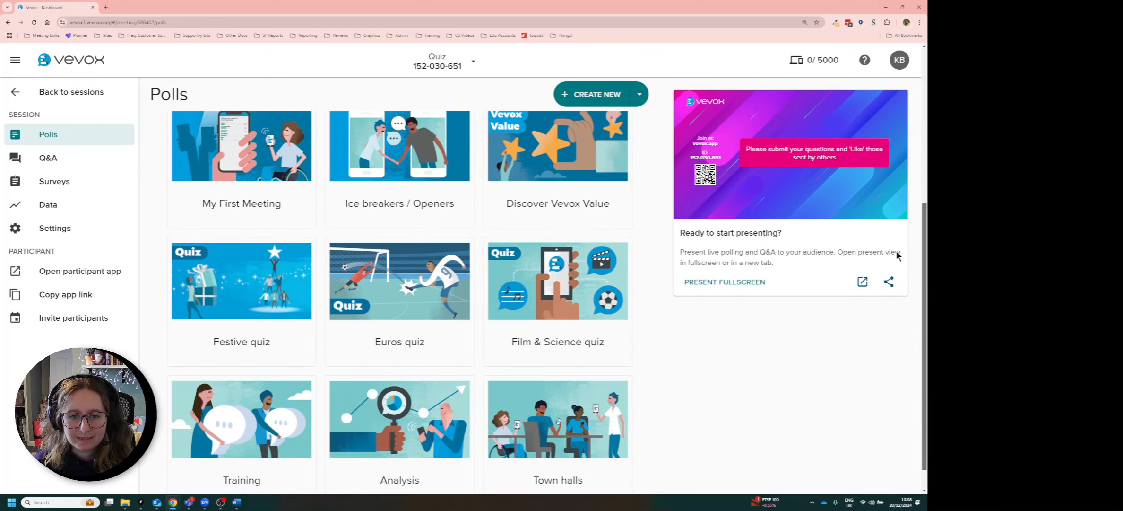
pyautogui.scroll(-1, 895, 249)
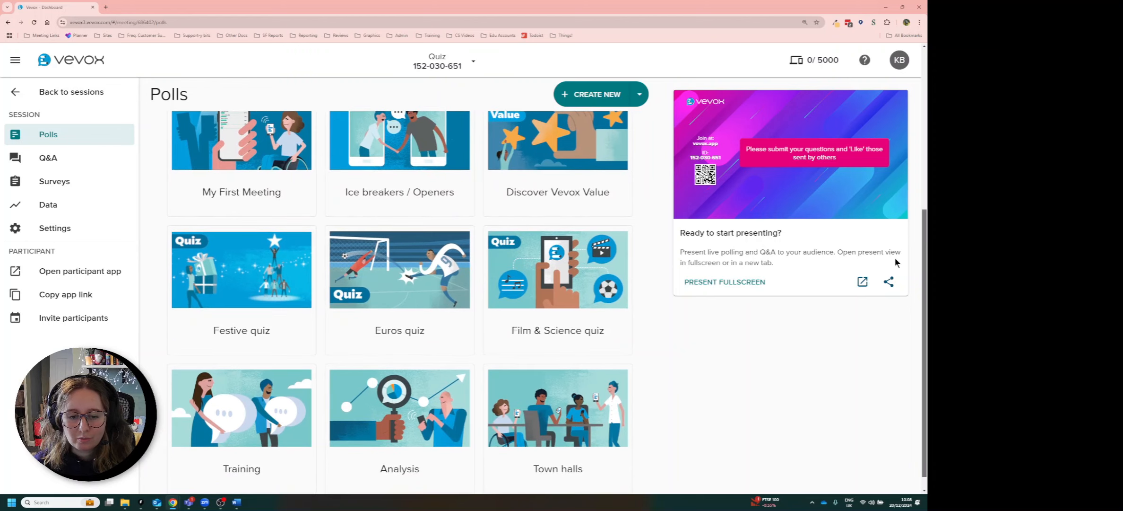
pyautogui.click(542, 341)
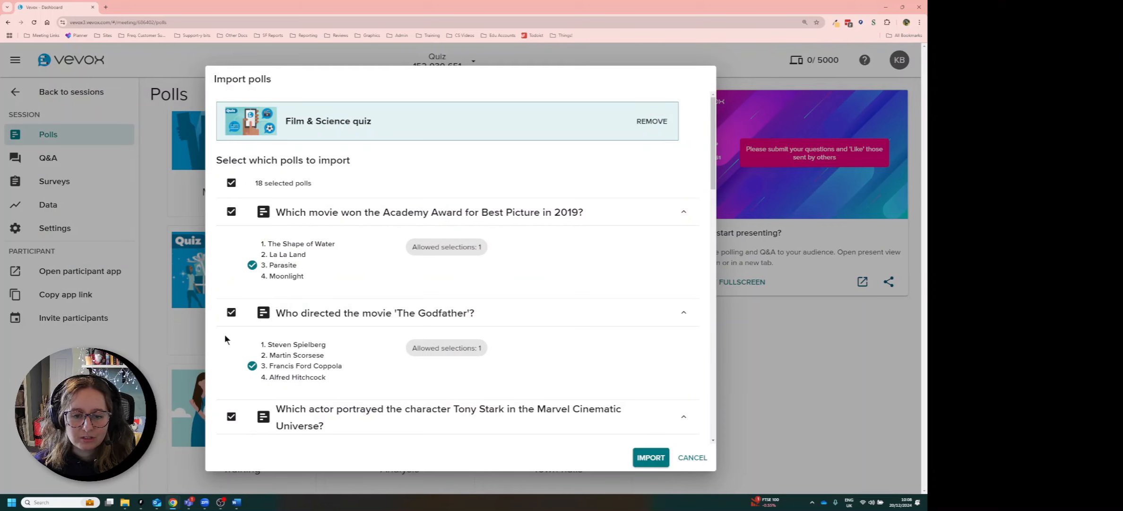
# Select only the 'The Godfather' director, 2020 Best Actress and "Inception" director polls for import, and cancel the import
pyautogui.click(231, 182)
pyautogui.scroll(-1, 218, 321)
pyautogui.click(231, 266)
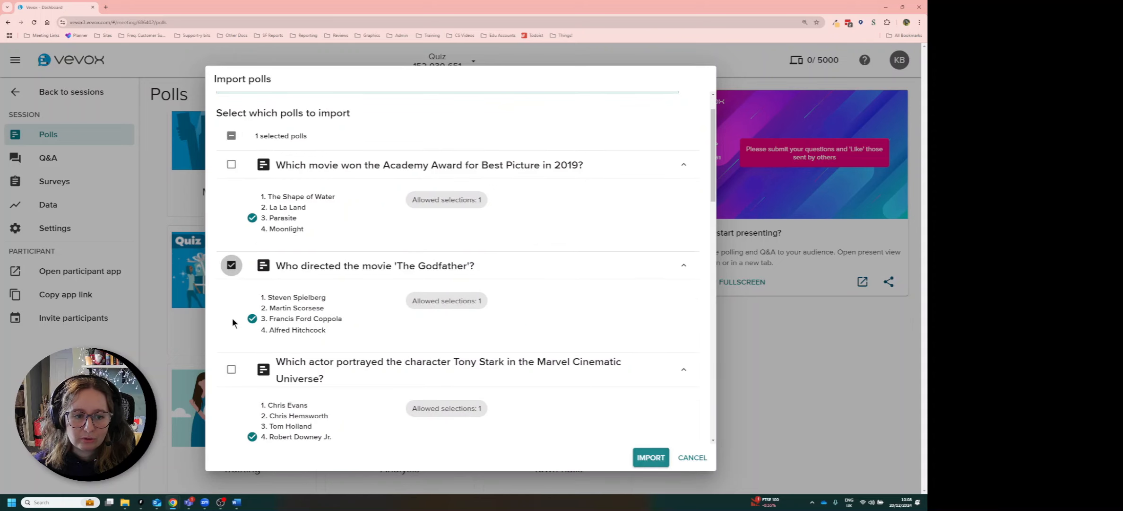
pyautogui.scroll(-6, 231, 327)
pyautogui.click(231, 290)
pyautogui.scroll(-2, 229, 312)
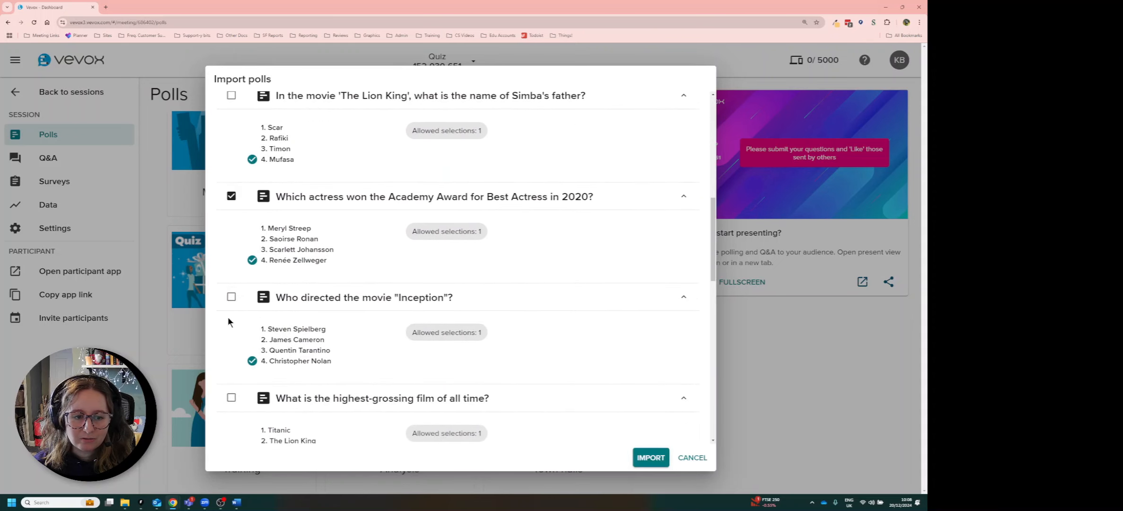
pyautogui.click(231, 296)
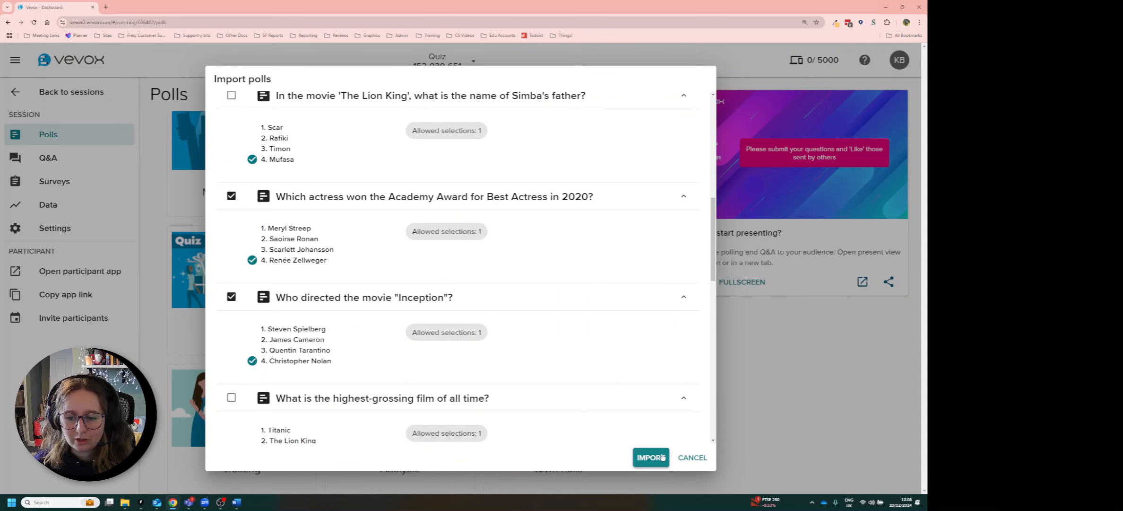
pyautogui.click(691, 457)
# Examine the AI quiz generator's topic and question-count options and close it without generating anything
pyautogui.scroll(4, 681, 443)
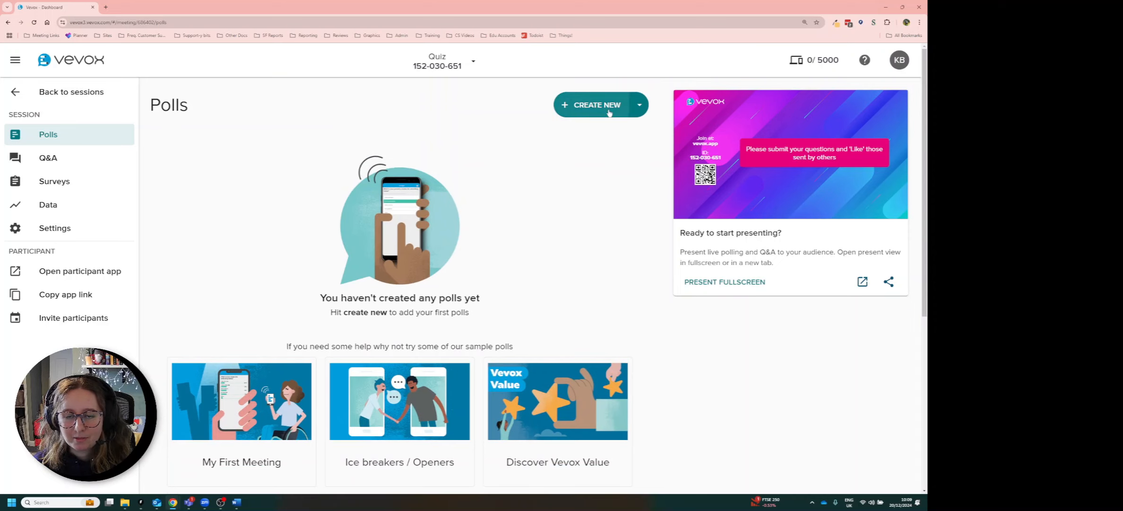
pyautogui.click(643, 108)
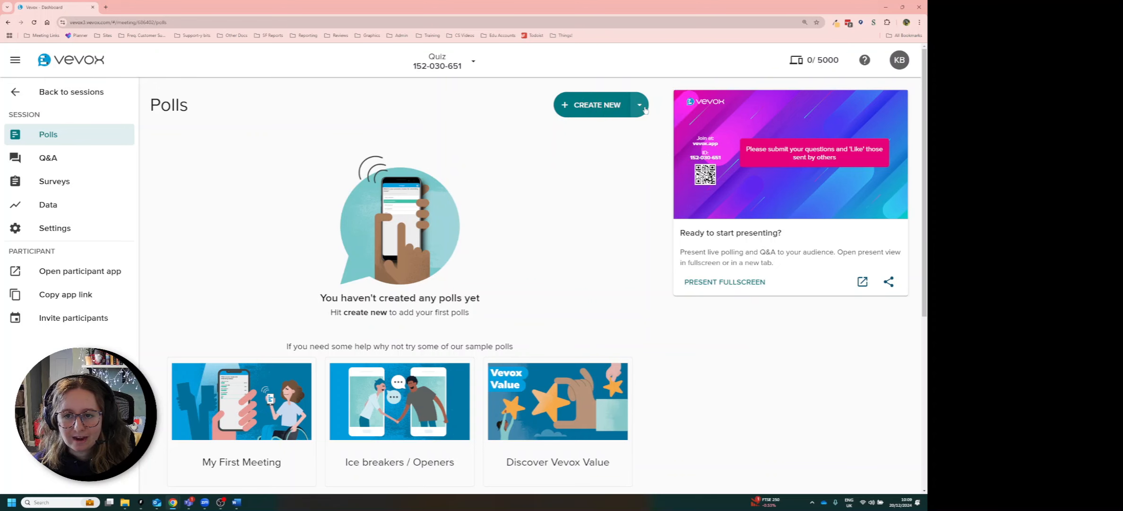
pyautogui.click(644, 108)
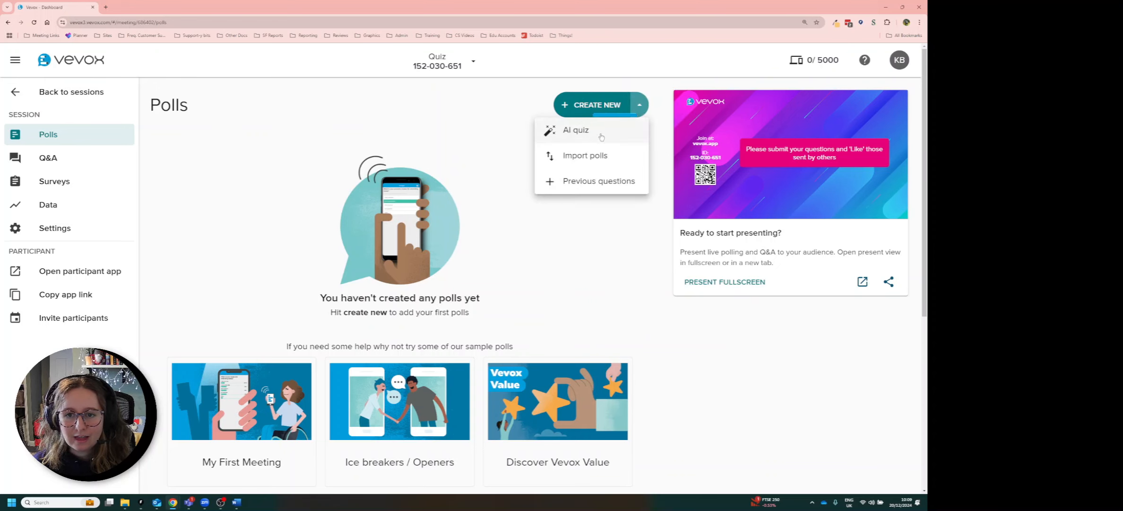
pyautogui.click(594, 136)
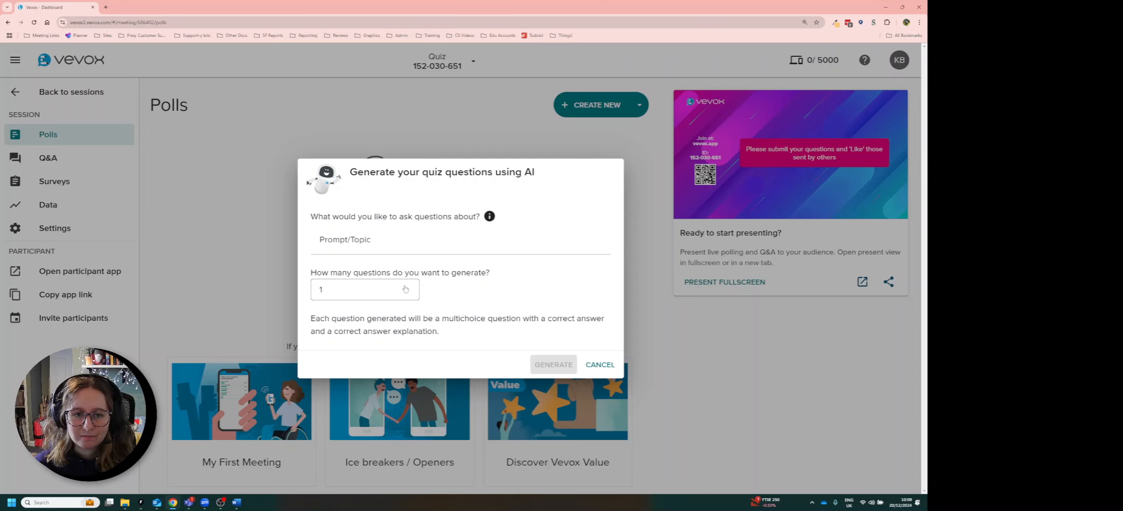
pyautogui.click(600, 364)
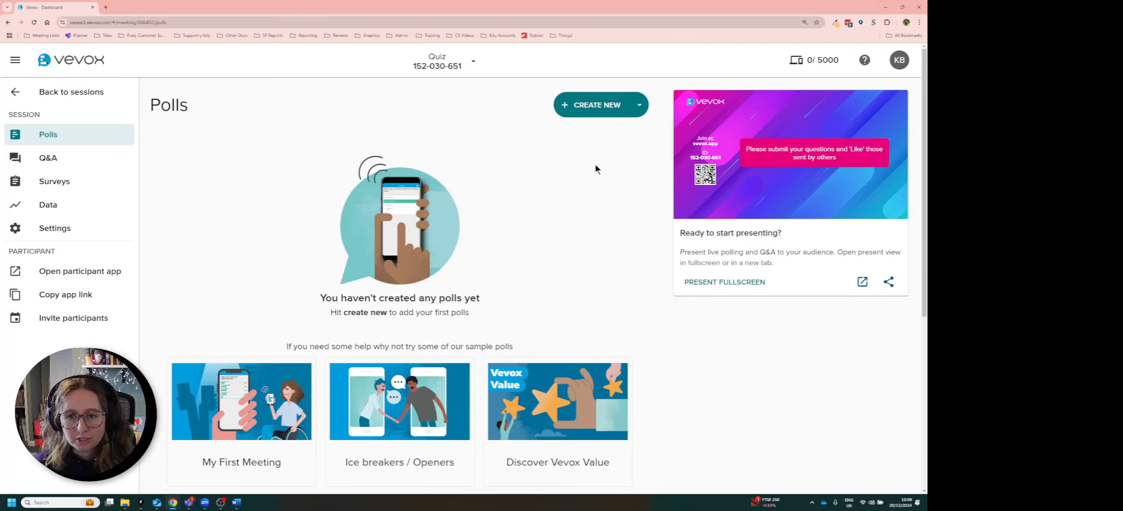
# Start a new Multichoice poll with the question "Where would you find the Eiffel Tower ?"
pyautogui.click(586, 105)
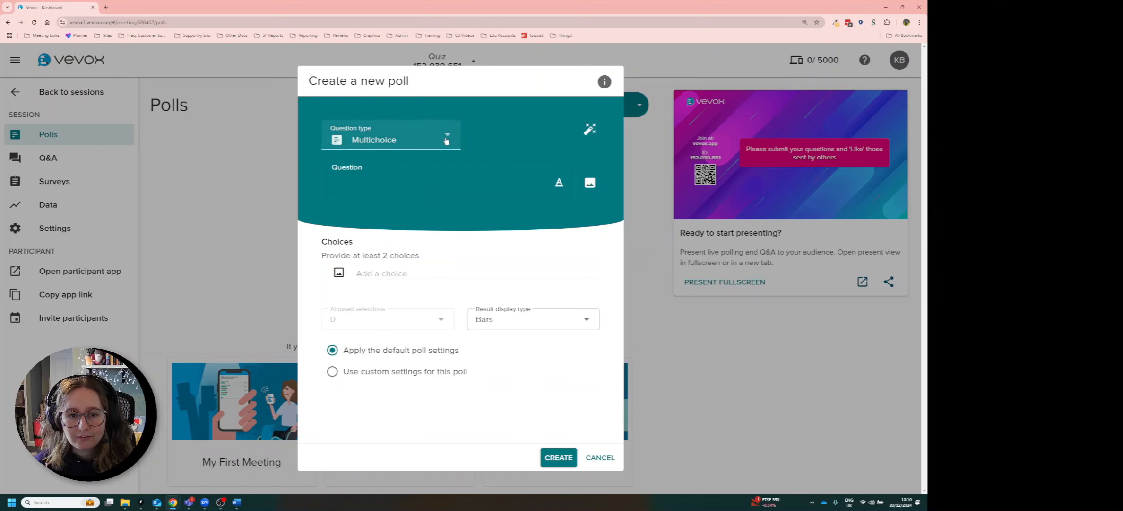
pyautogui.click(387, 140)
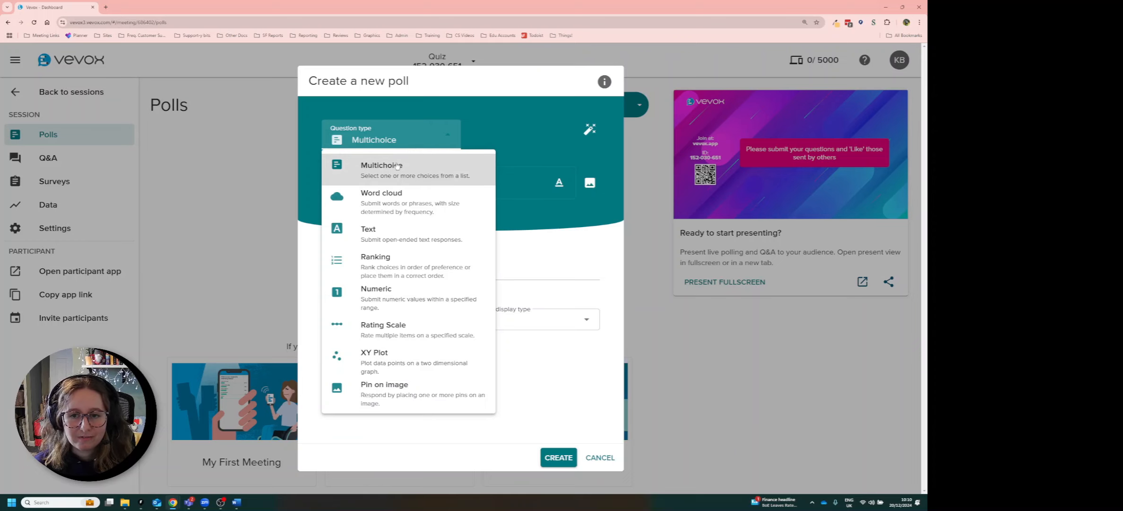
pyautogui.click(411, 178)
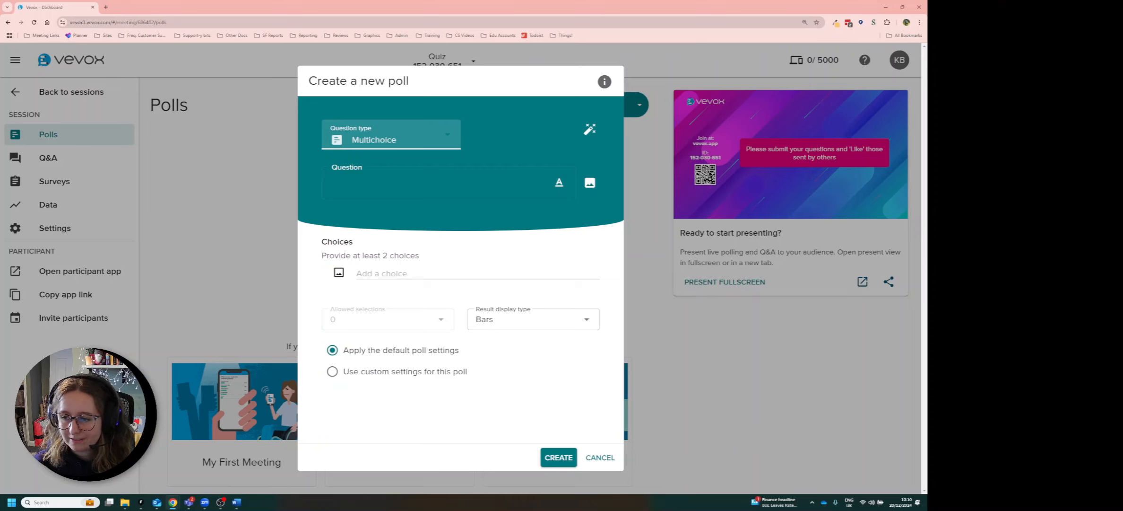
pyautogui.click(416, 183)
pyautogui.write('Where would you find the Eiffel Tower ?')
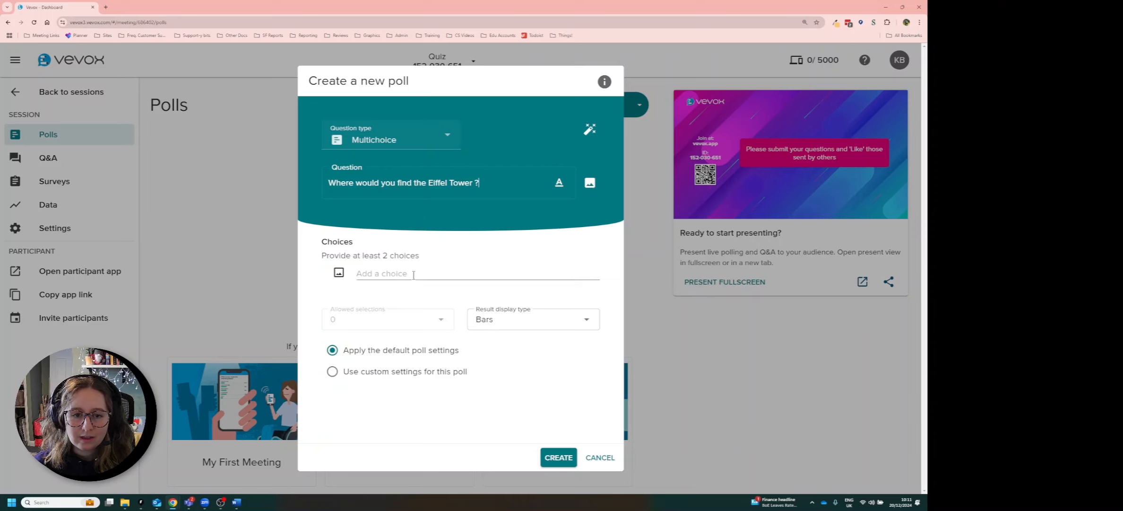
# Add the answer choices France, England, Germany and Ireland to the poll
pyautogui.click(391, 274)
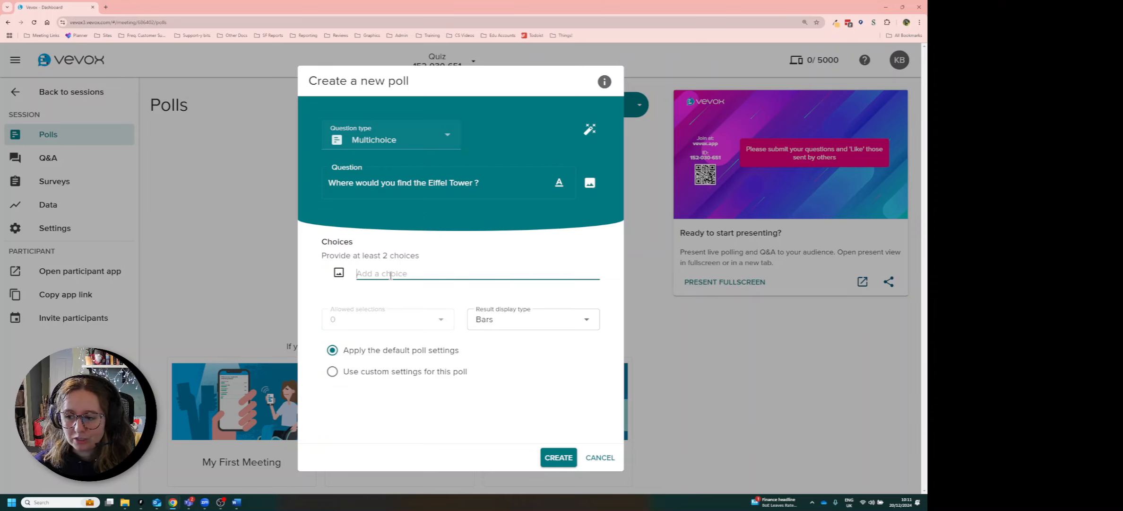
pyautogui.write('France')
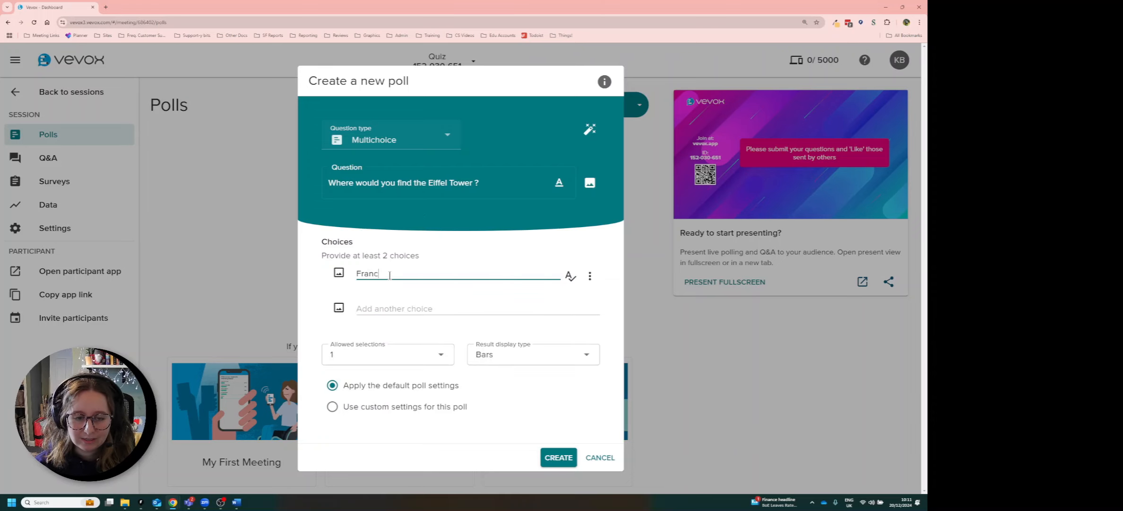
pyautogui.press('Tab')
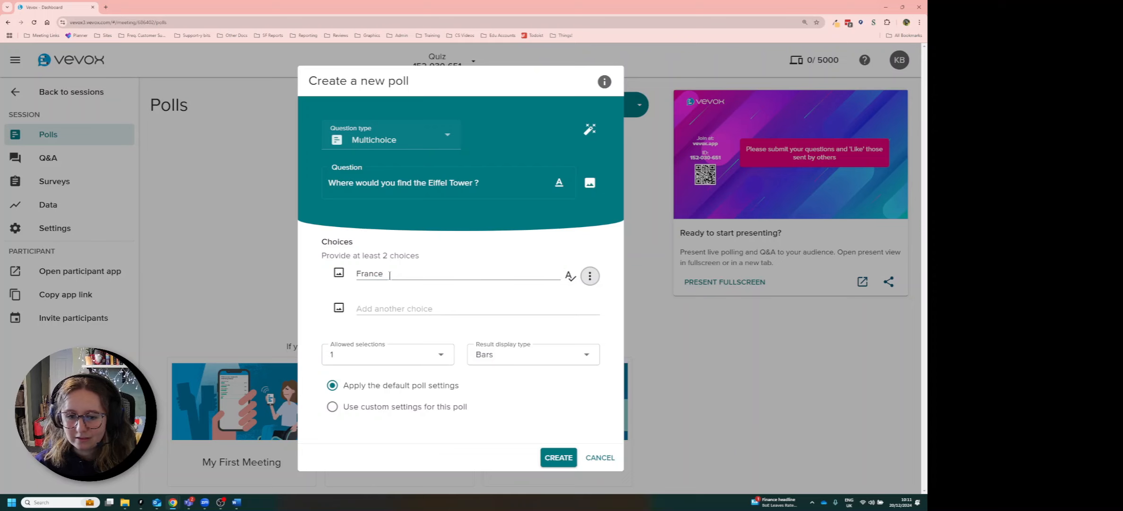
pyautogui.press('Tab')
pyautogui.press('Tab')
pyautogui.write('England')
pyautogui.scroll(-1, 404, 284)
pyautogui.click(416, 316)
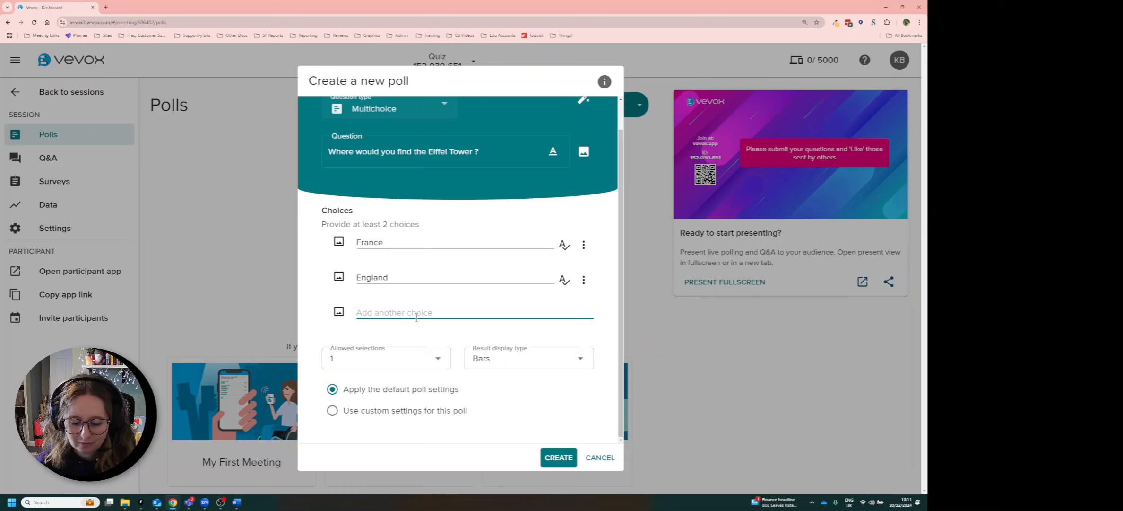
pyautogui.write('Germany')
pyautogui.click(440, 344)
pyautogui.write('Ireland')
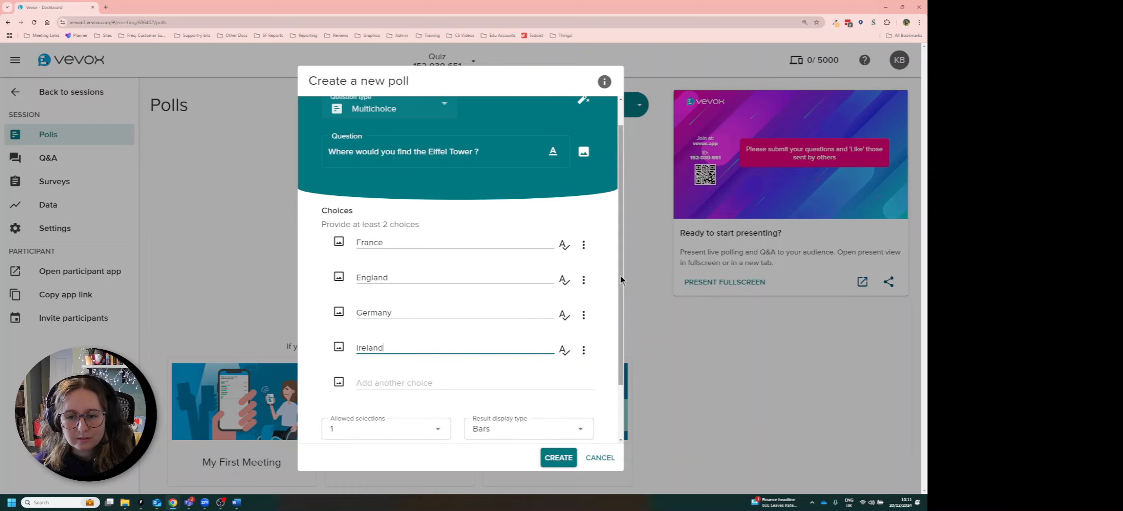
# Mark France as the correct answer and enter the explanation "Eiffel Tower is in Paris, France"
pyautogui.scroll(1, 620, 274)
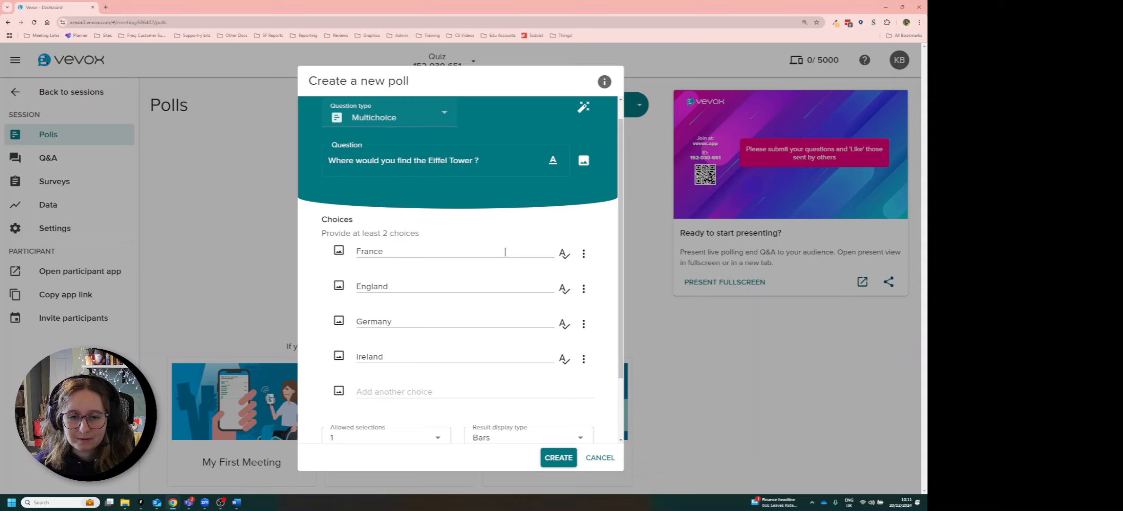
pyautogui.click(564, 256)
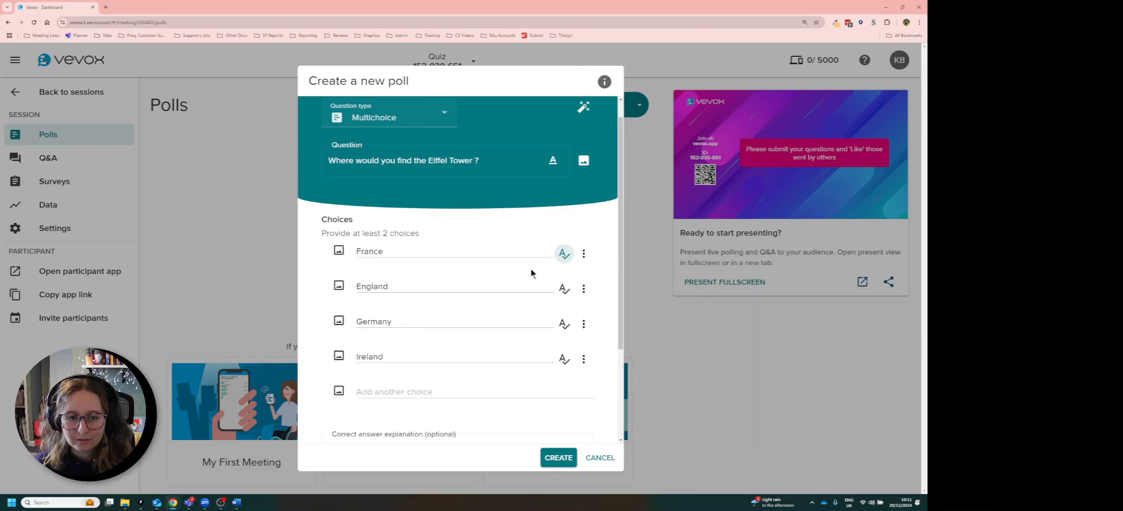
pyautogui.scroll(-2, 489, 388)
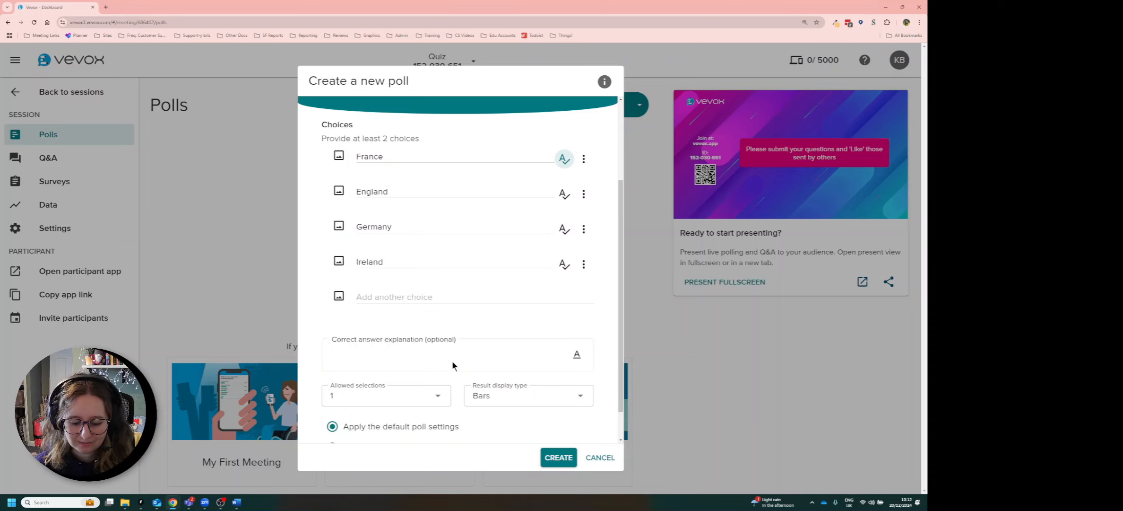
pyautogui.write('Eiffel Tower is in Paris, France')
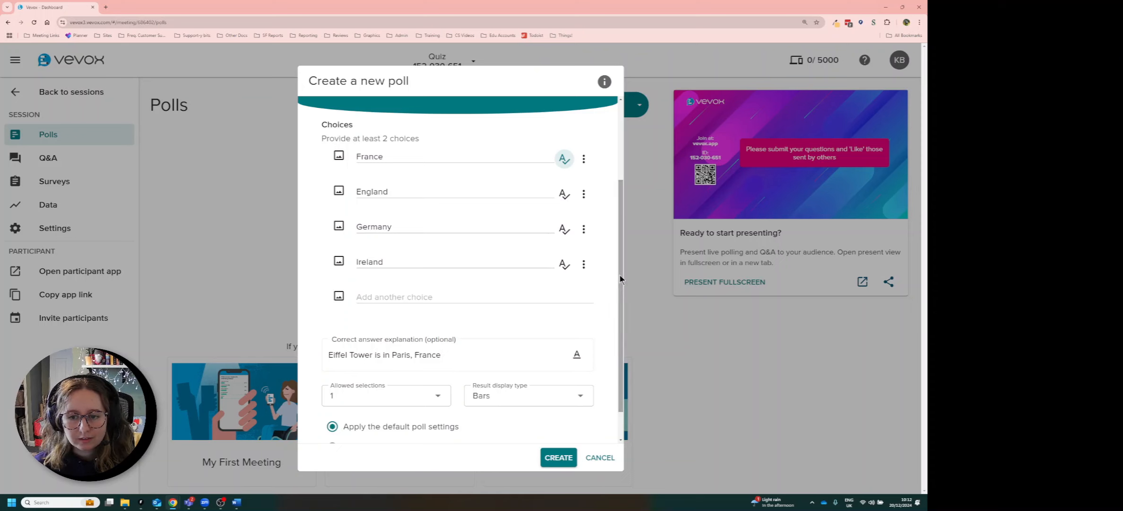
# Make the words "Eiffel Tower" bold in the poll question
pyautogui.moveTo(619, 275); pyautogui.dragTo(620, 219)
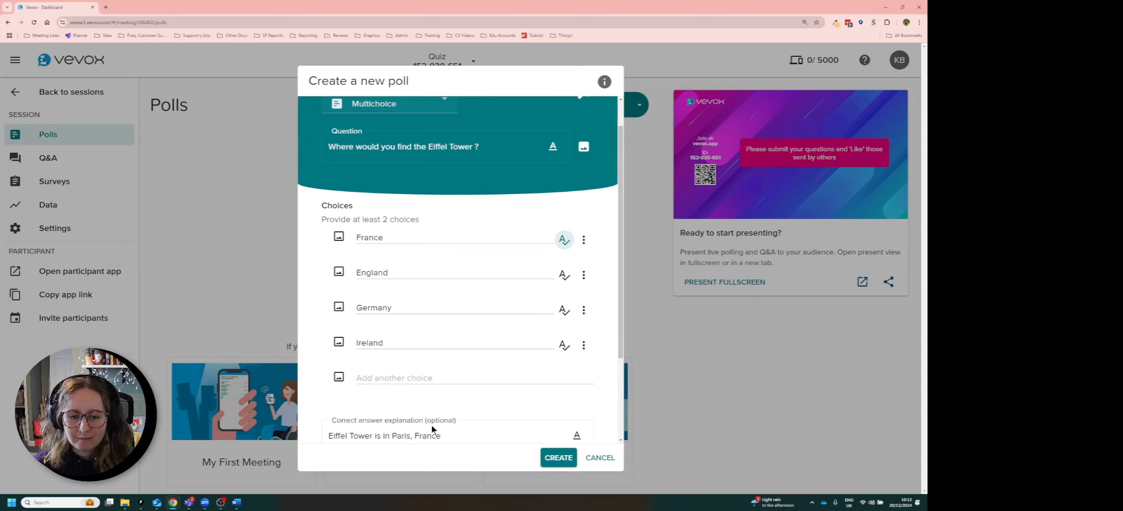
pyautogui.click(509, 150)
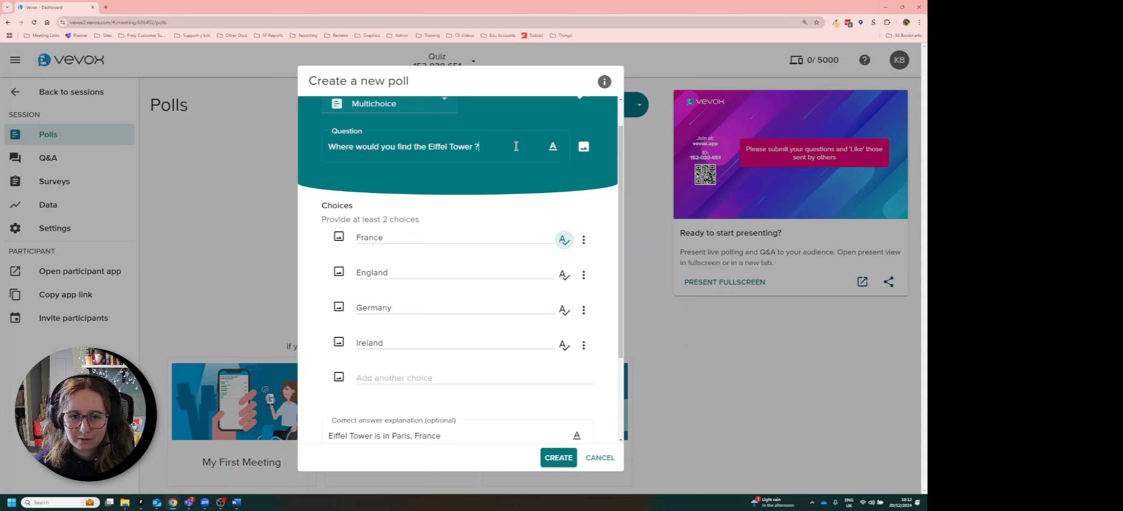
pyautogui.click(553, 147)
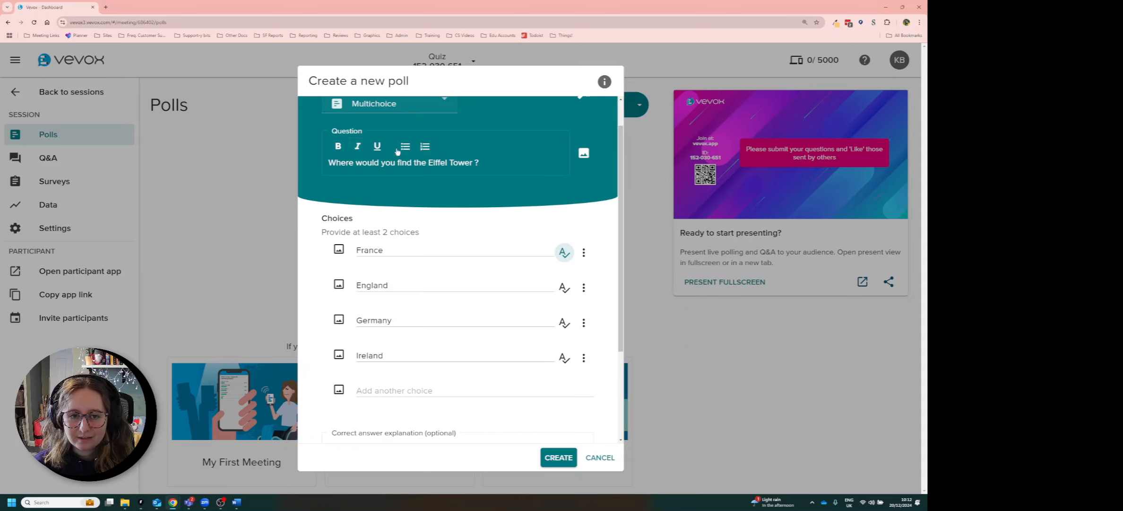
pyautogui.moveTo(472, 162); pyautogui.dragTo(427, 164)
pyautogui.click(338, 146)
pyautogui.click(485, 166)
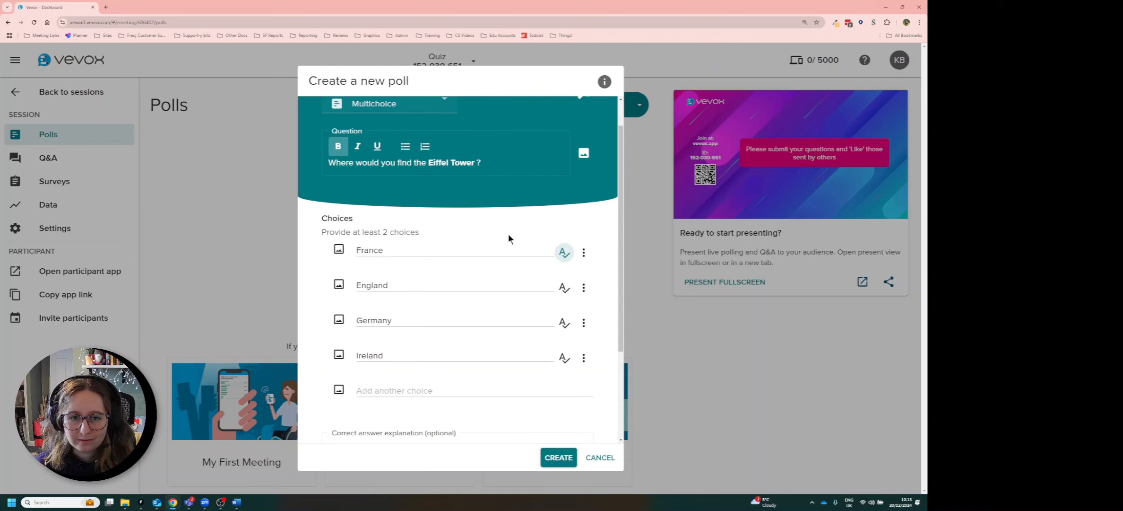
# Make "Paris, France" bold in the correct answer explanation
pyautogui.scroll(-3, 508, 233)
pyautogui.moveTo(442, 370); pyautogui.dragTo(387, 380)
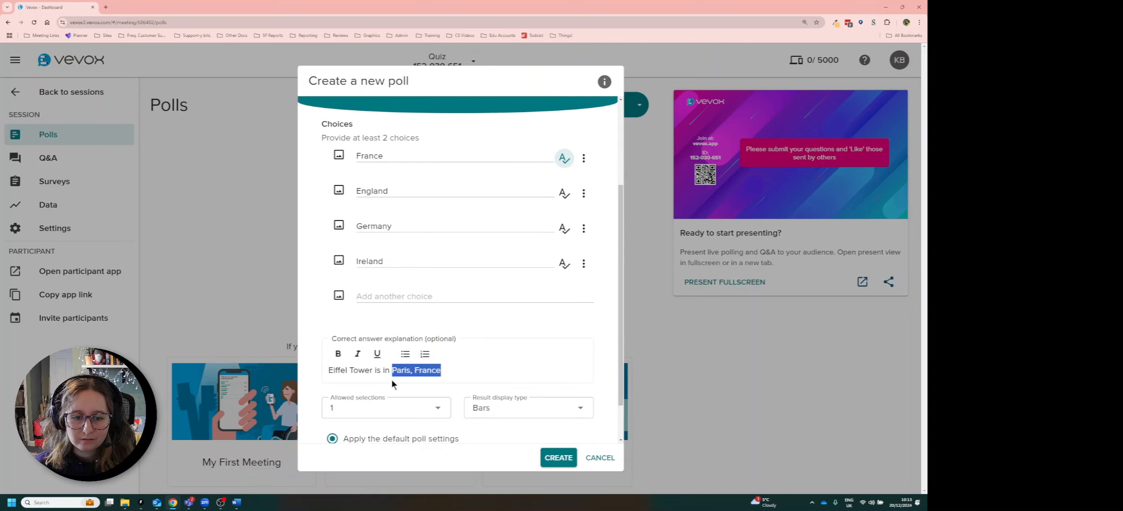
pyautogui.click(338, 354)
pyautogui.scroll(1, 484, 367)
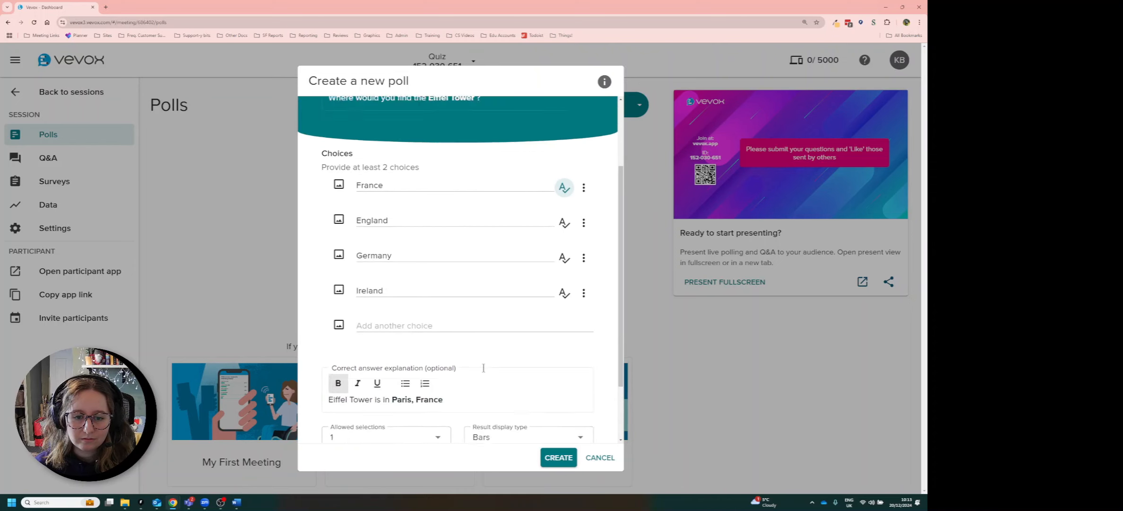
# Search the image library for "Eiffel Tower" to find an image for the poll question
pyautogui.scroll(3, 484, 367)
pyautogui.click(520, 198)
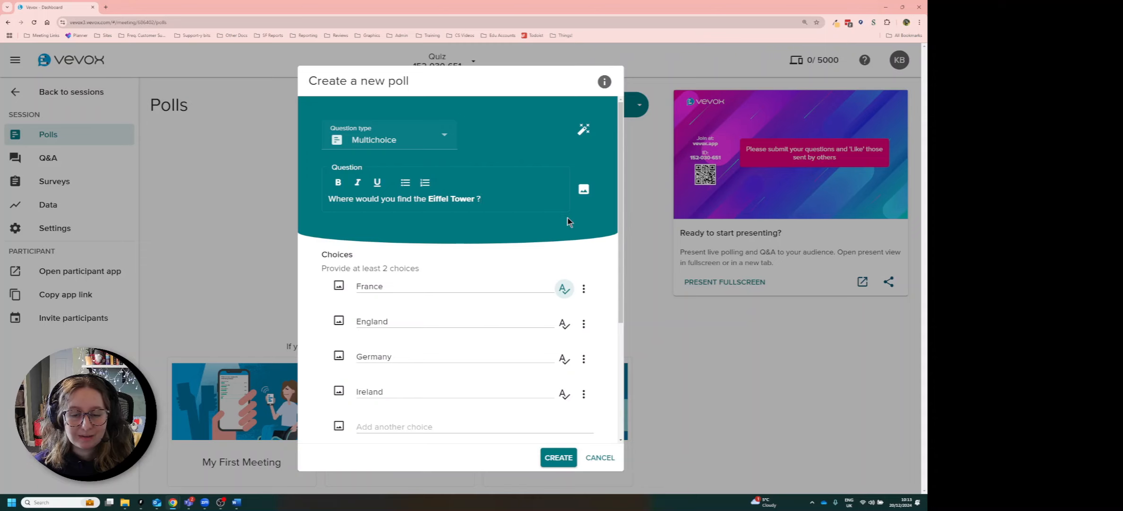
pyautogui.click(584, 191)
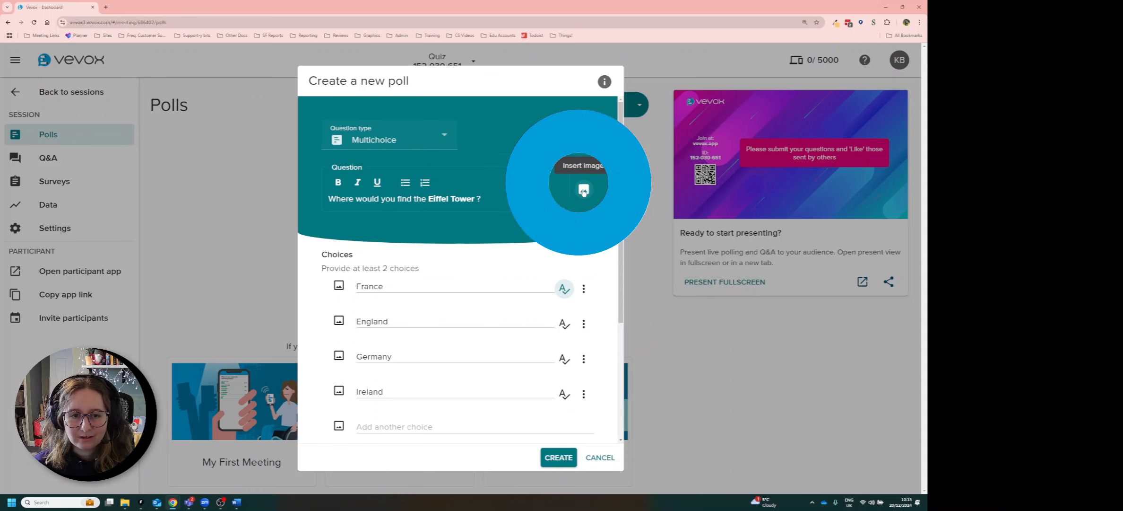
pyautogui.click(584, 190)
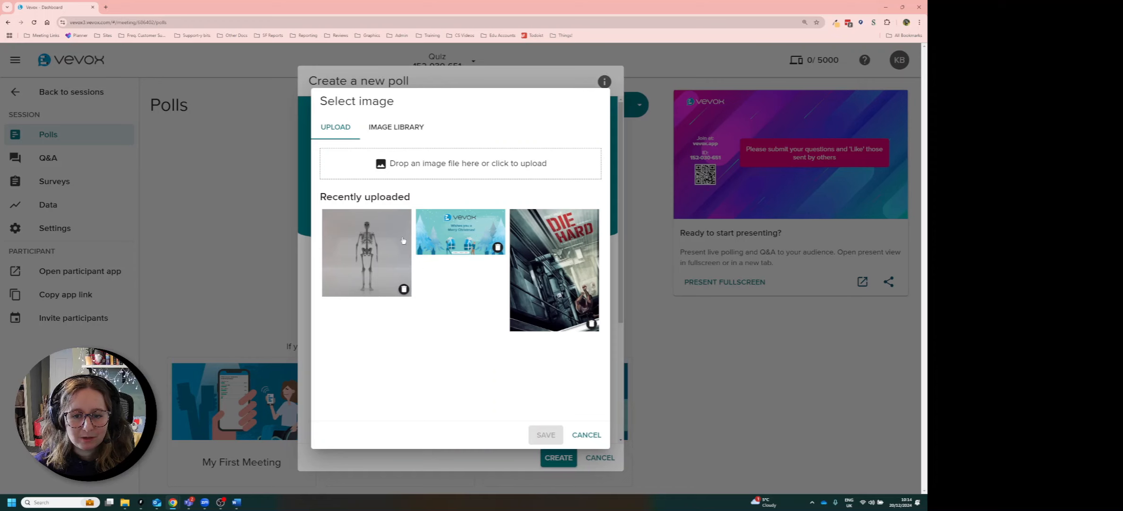
pyautogui.click(397, 132)
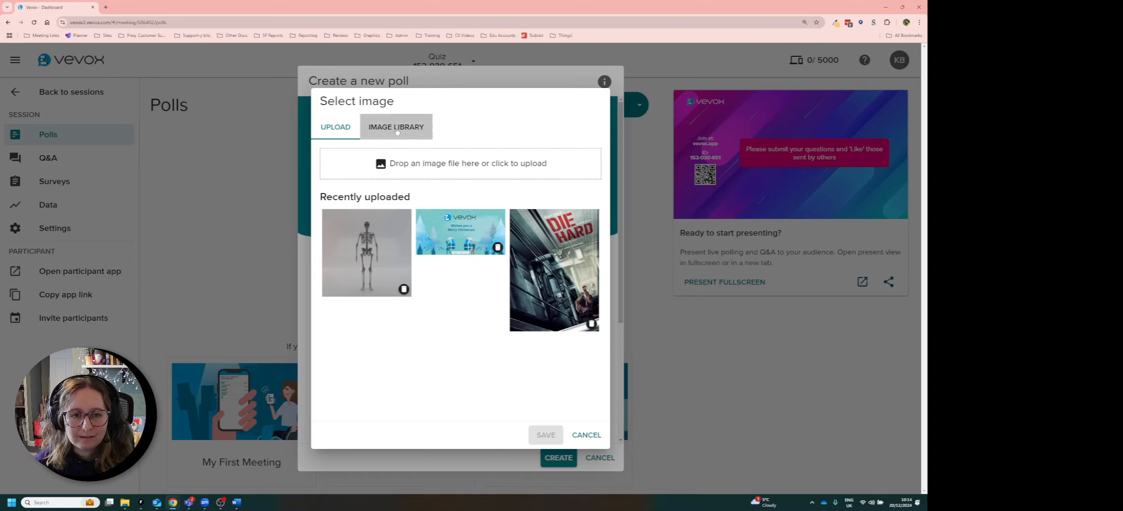
pyautogui.click(398, 163)
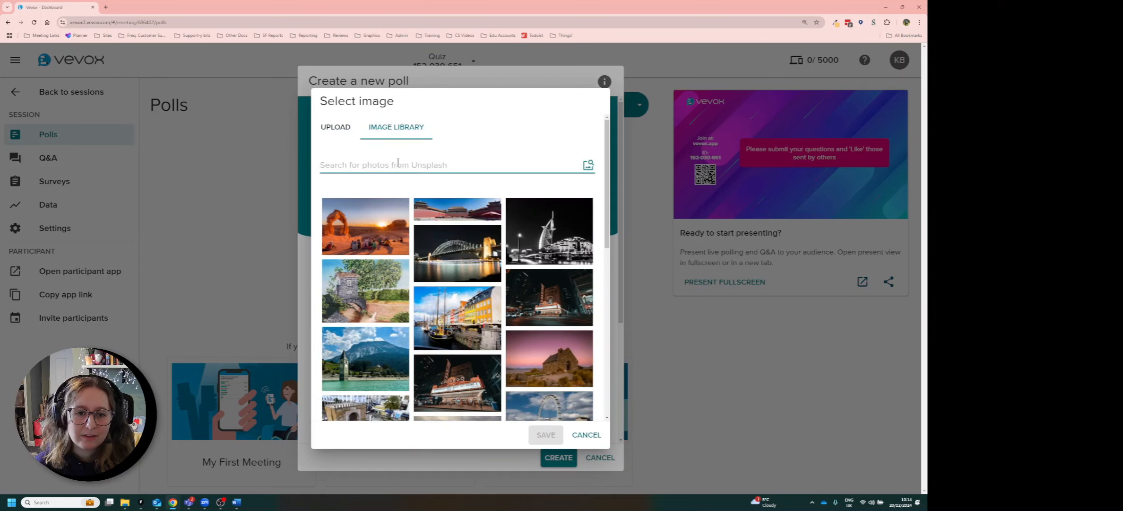
pyautogui.write('Eiffel Tower')
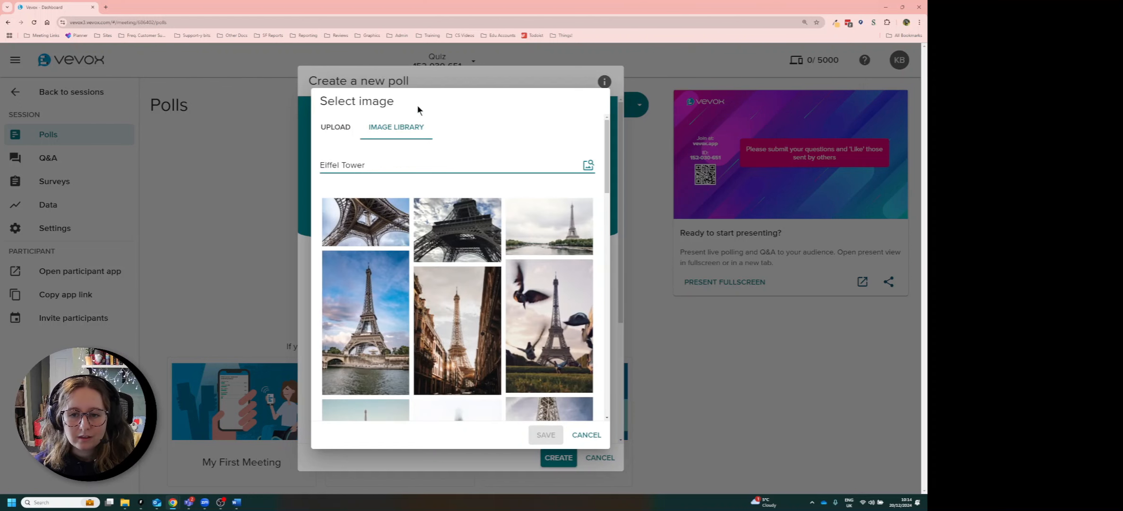
# Choose the photo of the Eiffel Tower across the river, check its alt text and save it as the question image
pyautogui.scroll(-1, 476, 300)
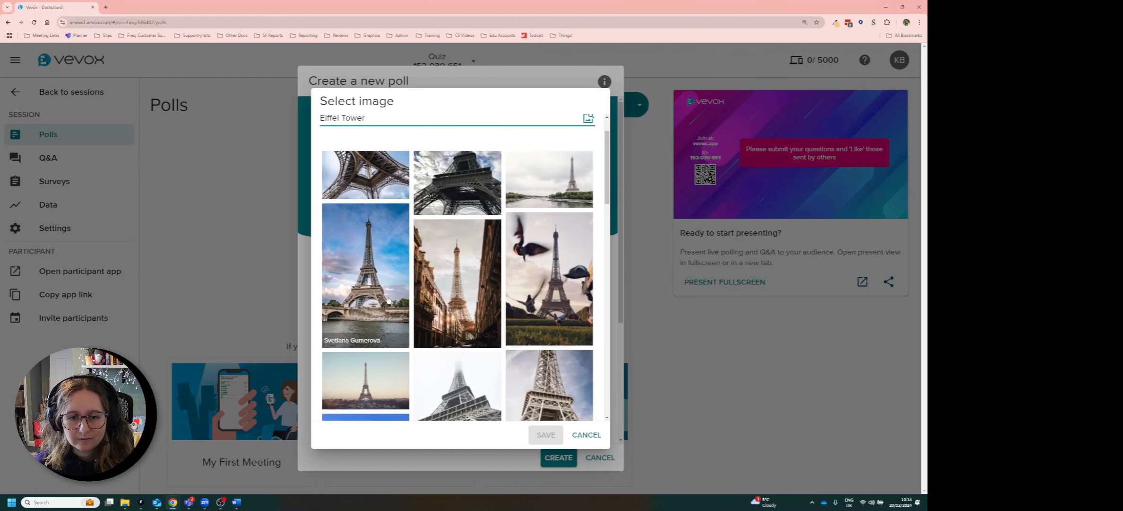
pyautogui.click(385, 291)
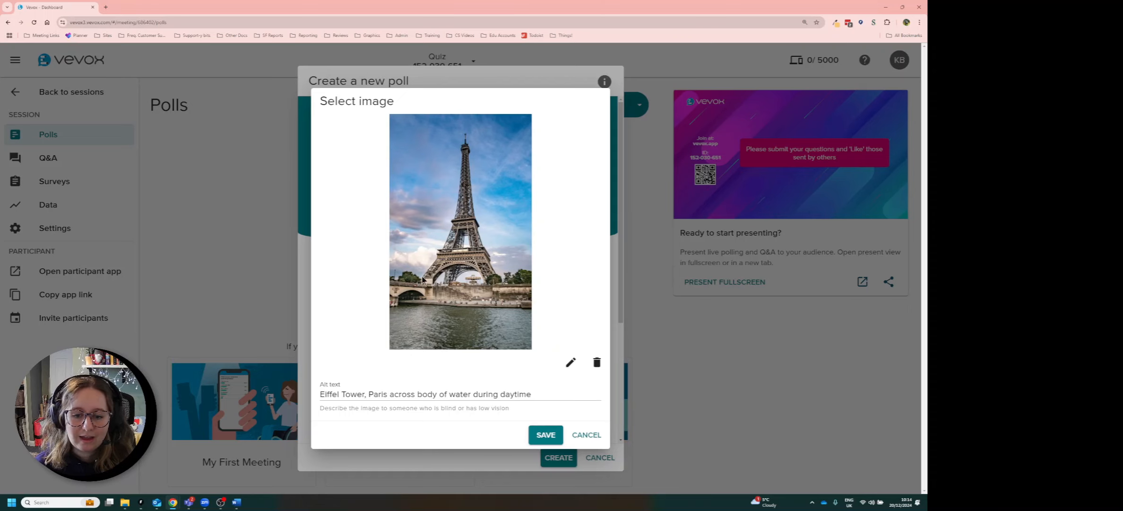
pyautogui.click(551, 398)
pyautogui.moveTo(552, 398); pyautogui.dragTo(317, 397)
pyautogui.click(560, 393)
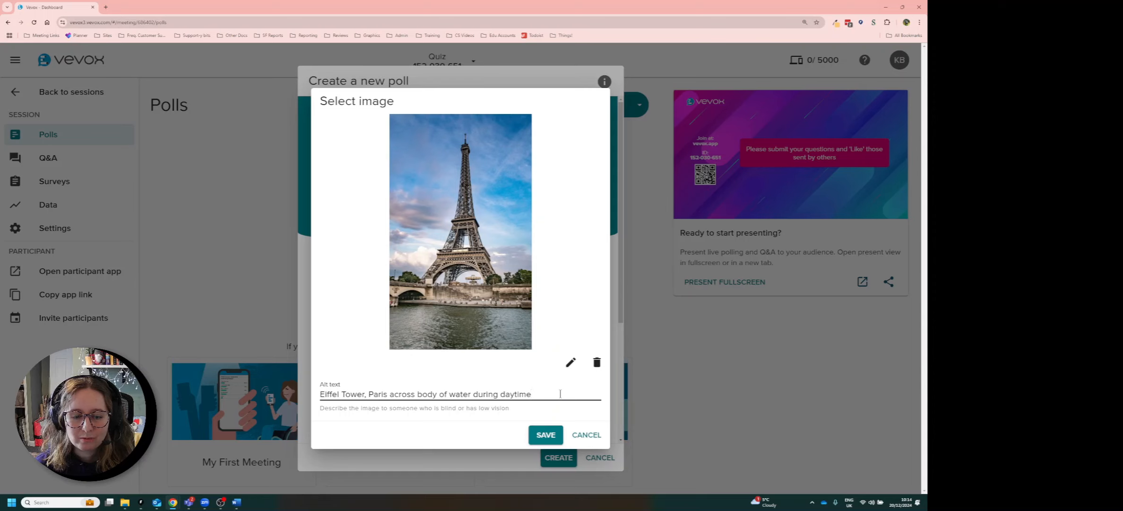
pyautogui.moveTo(549, 395); pyautogui.dragTo(307, 396)
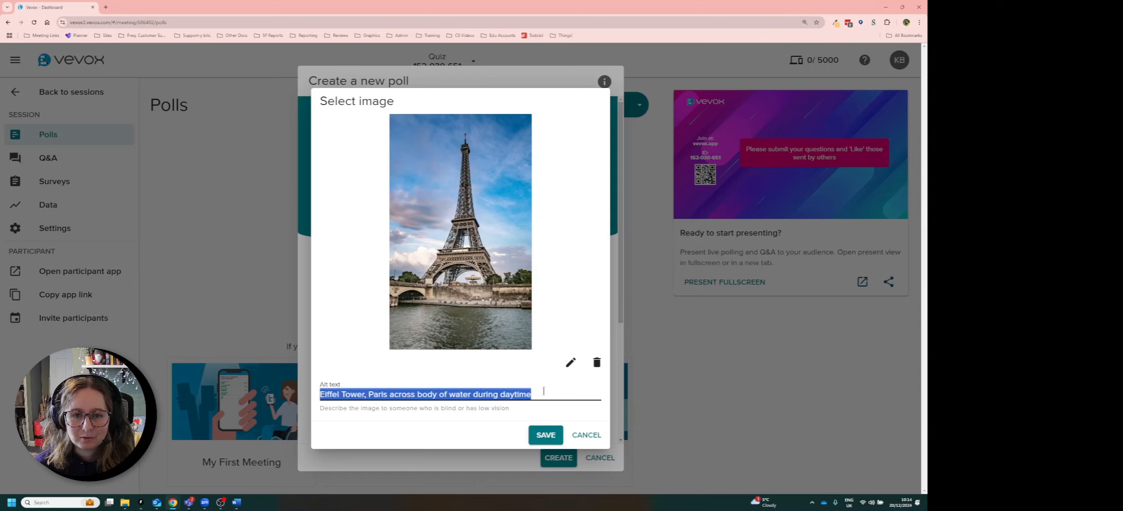
pyautogui.click(506, 393)
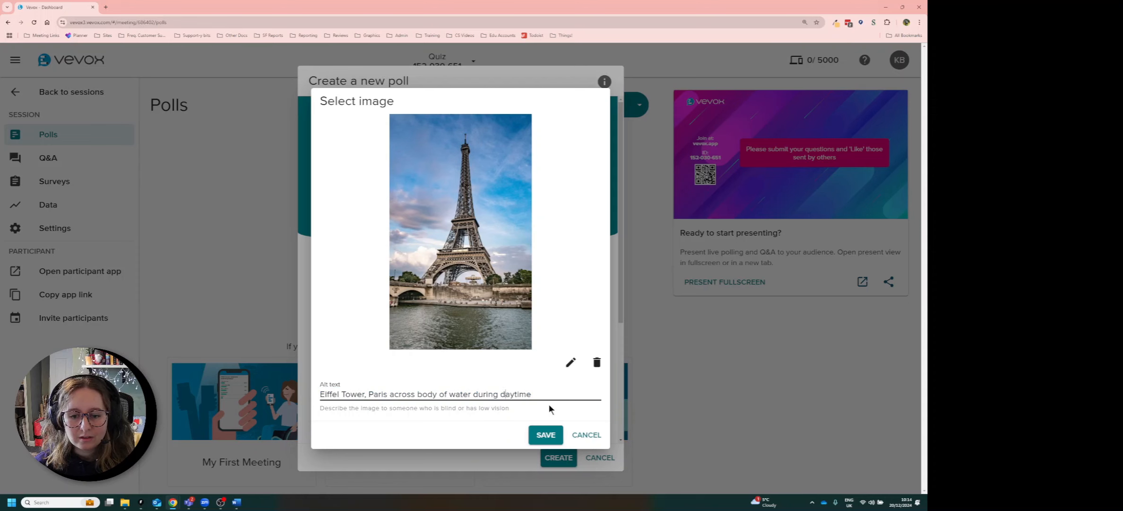
pyautogui.click(551, 436)
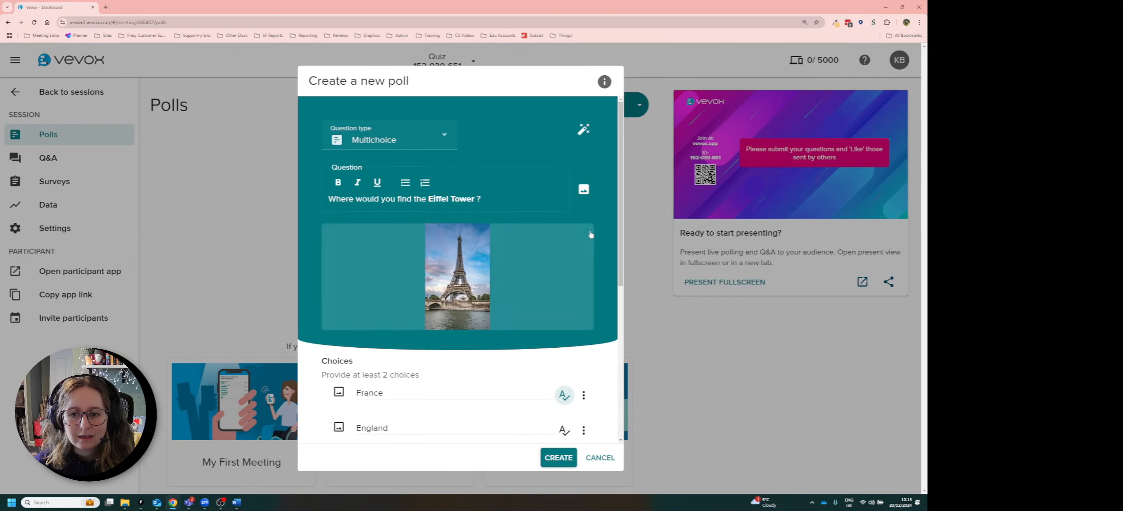
# Search the image library for "France" and add the café storefront photo to the France choice
pyautogui.moveTo(619, 179); pyautogui.dragTo(619, 203)
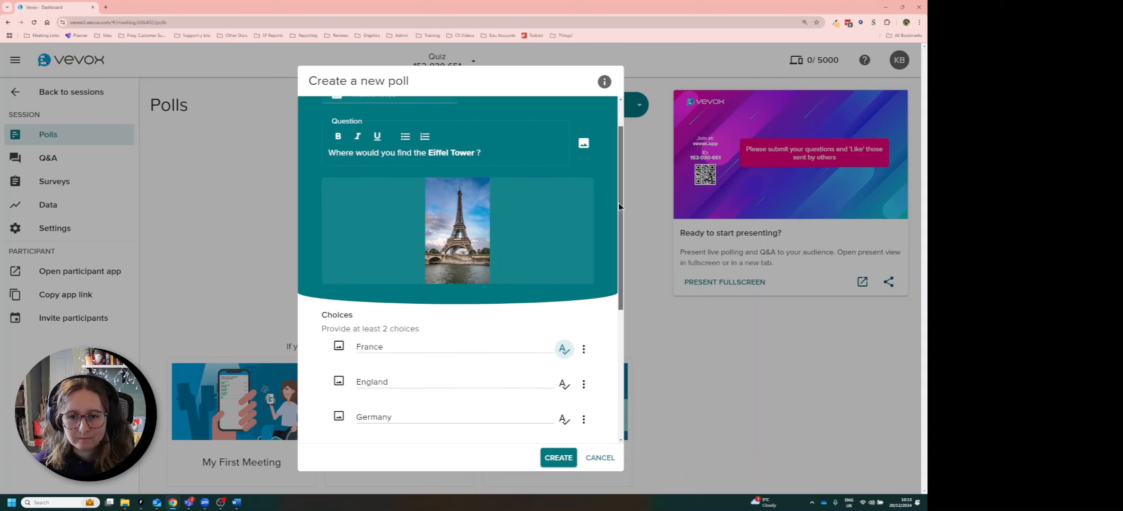
pyautogui.moveTo(619, 206); pyautogui.dragTo(619, 251)
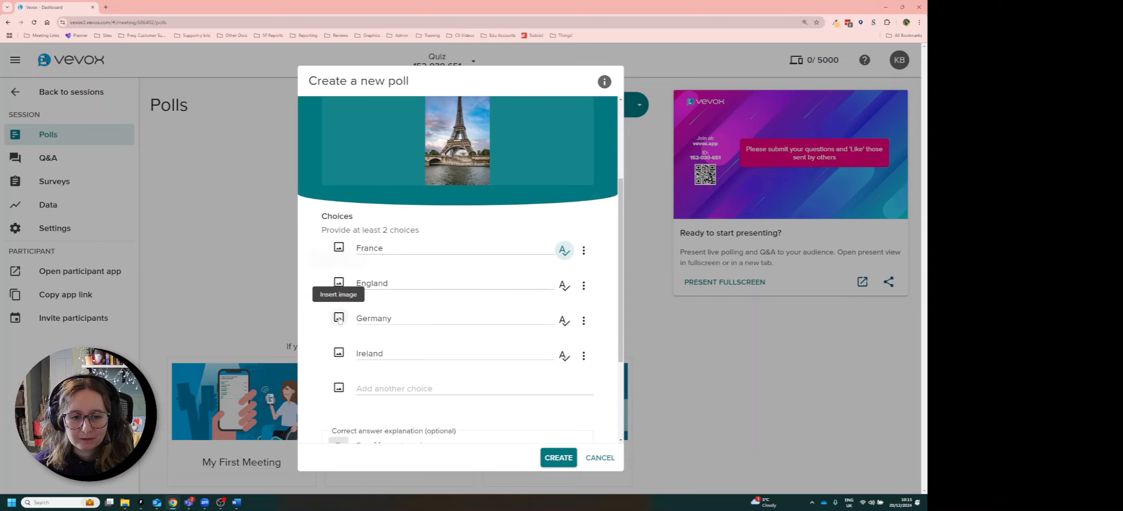
pyautogui.click(339, 248)
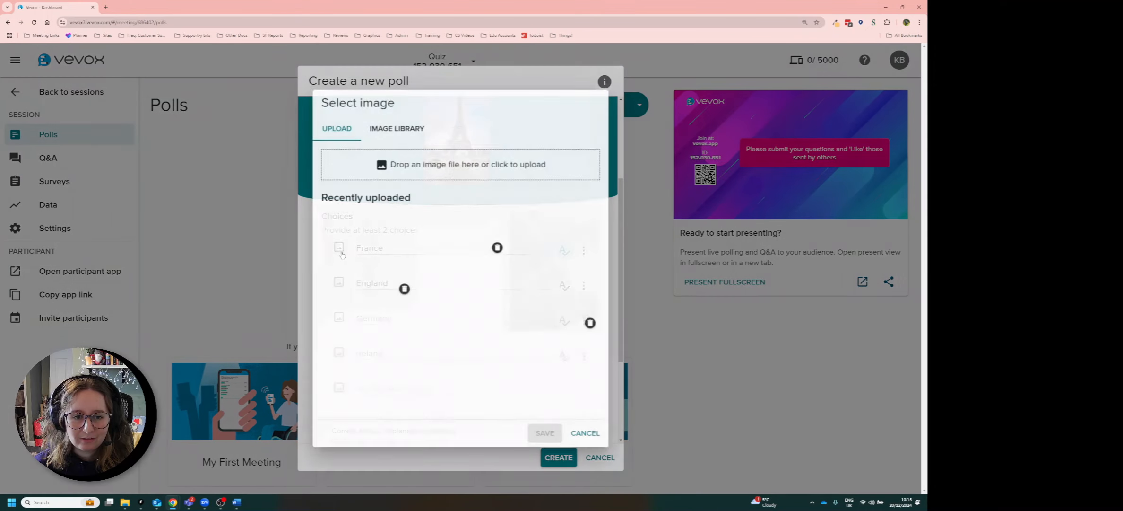
pyautogui.click(396, 127)
pyautogui.click(400, 163)
pyautogui.write('France')
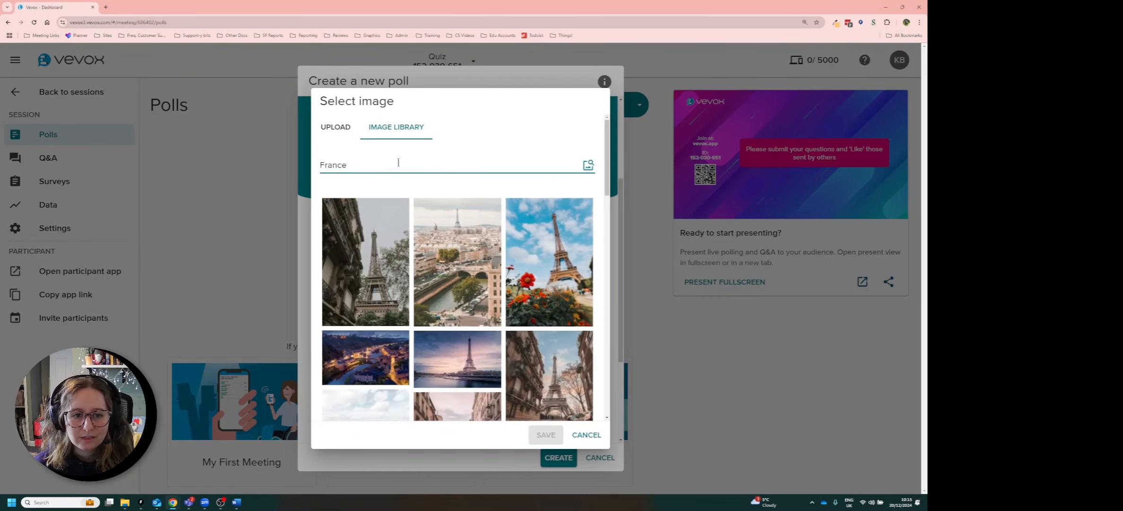
pyautogui.scroll(-7, 487, 348)
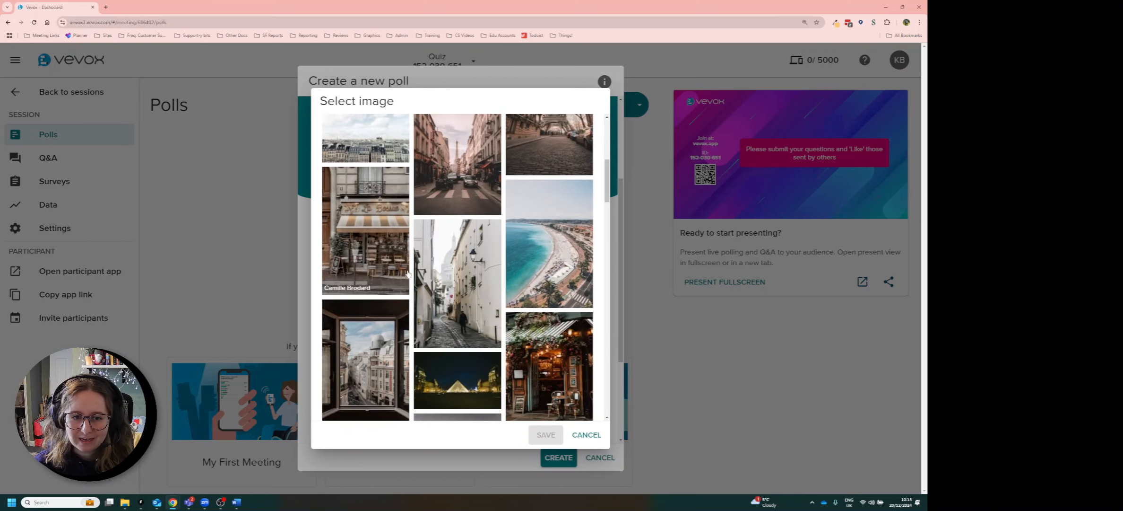
pyautogui.click(386, 254)
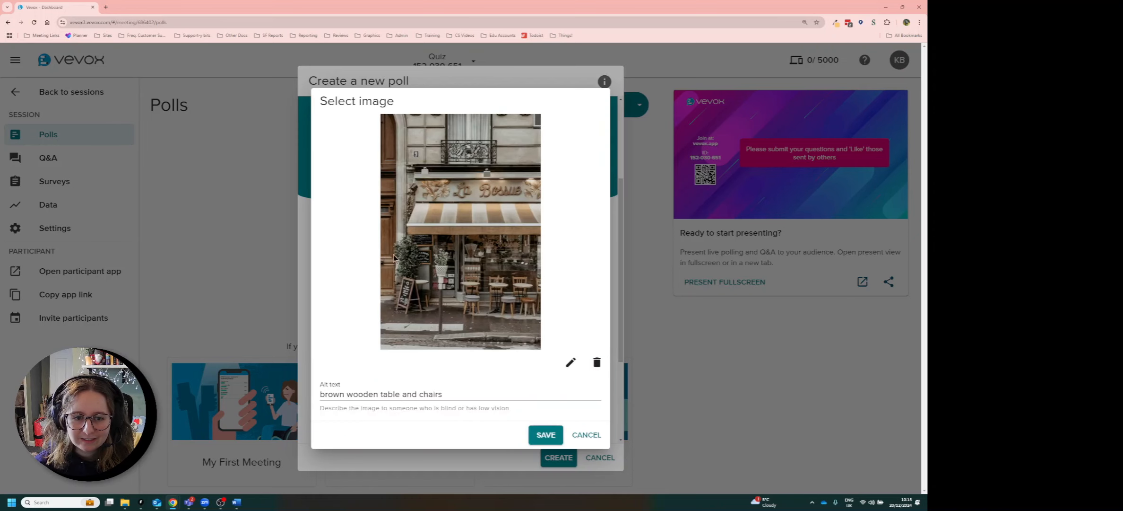
pyautogui.click(550, 441)
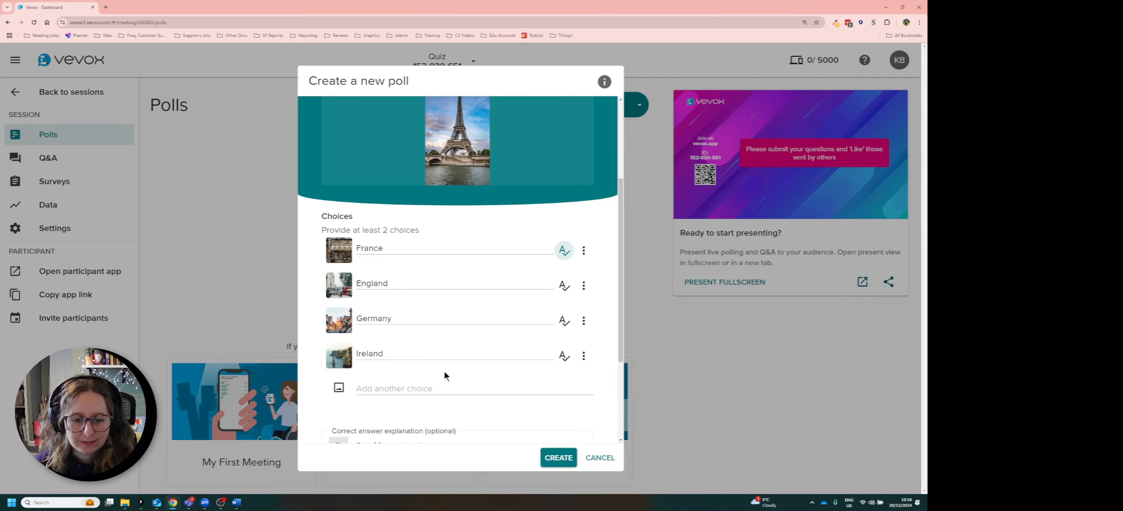
# Use custom settings for this poll, set the automatic countdown timer to 10 seconds, and create the poll
pyautogui.scroll(-3, 444, 376)
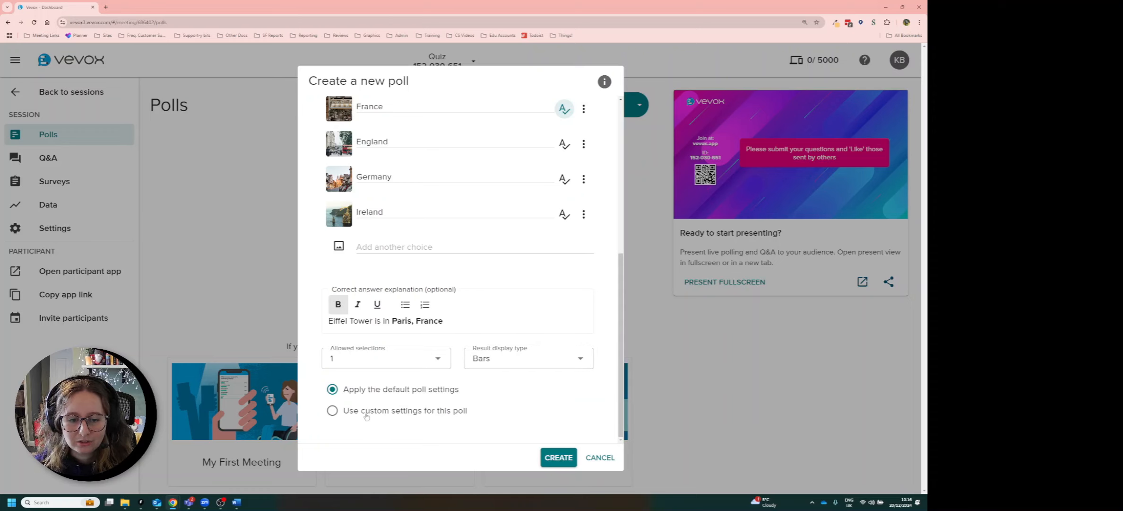
pyautogui.click(447, 417)
pyautogui.scroll(-3, 447, 416)
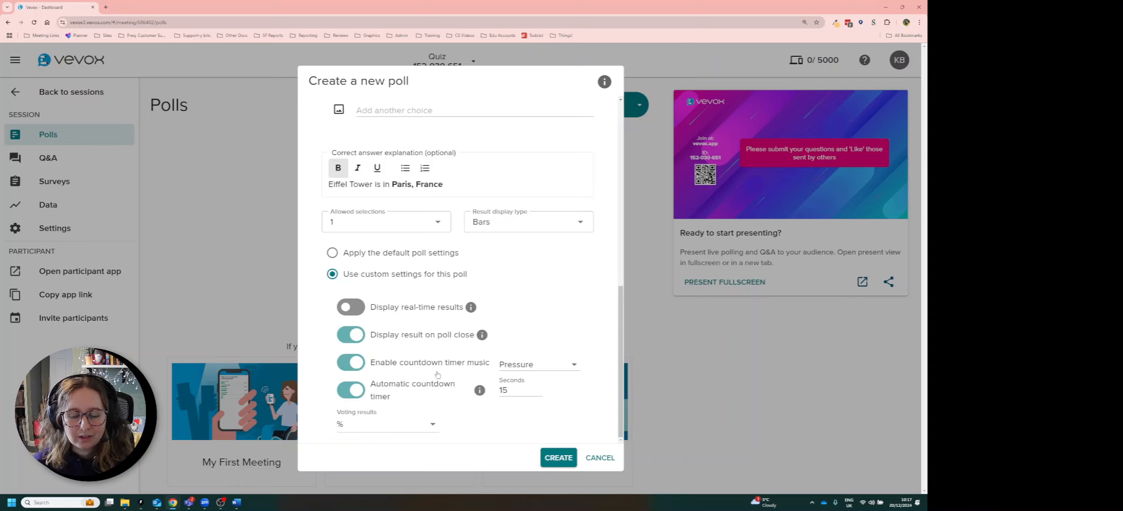
pyautogui.click(510, 390)
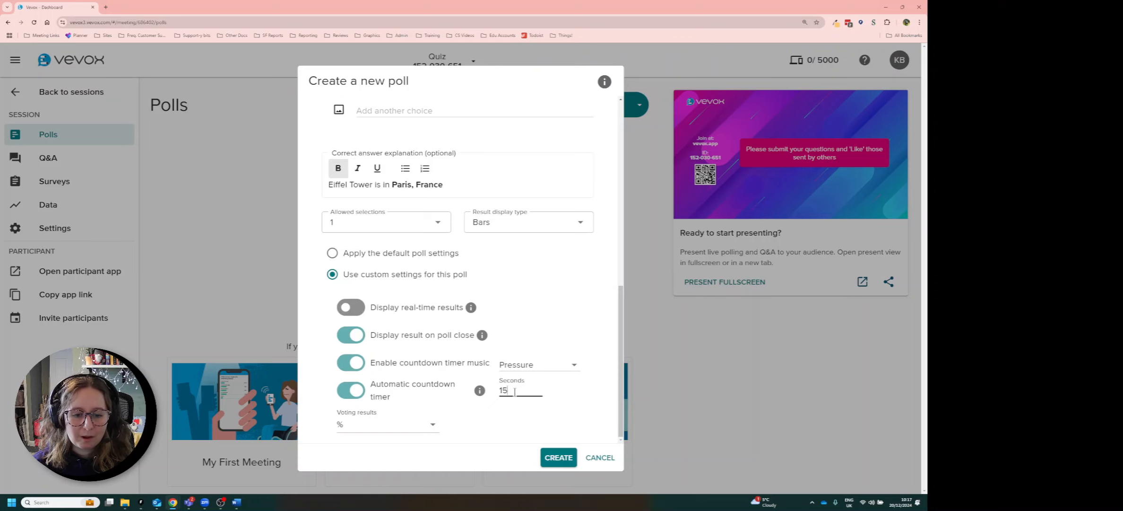
pyautogui.press('BackSpace')
pyautogui.write('0')
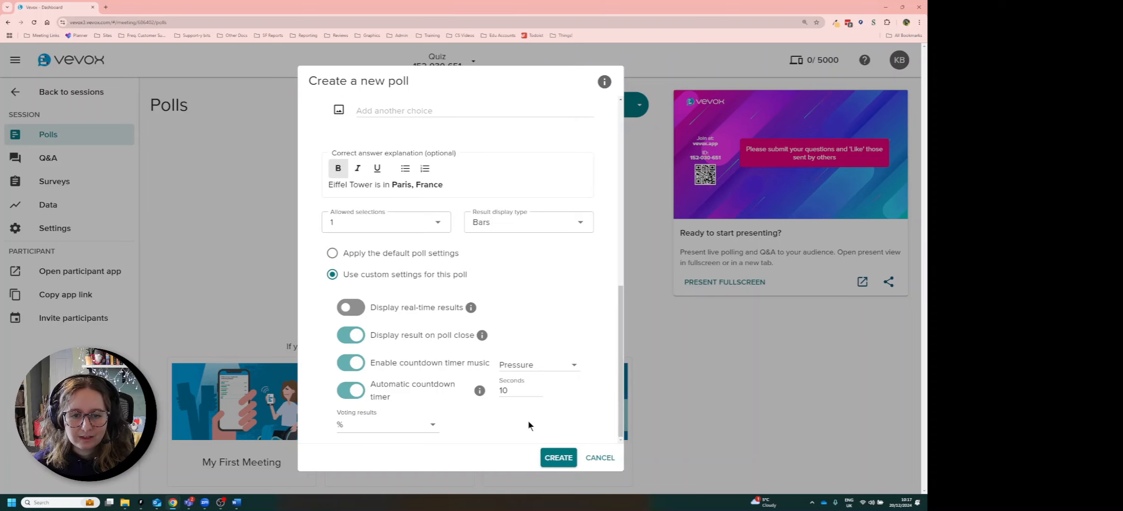
pyautogui.scroll(2, 528, 419)
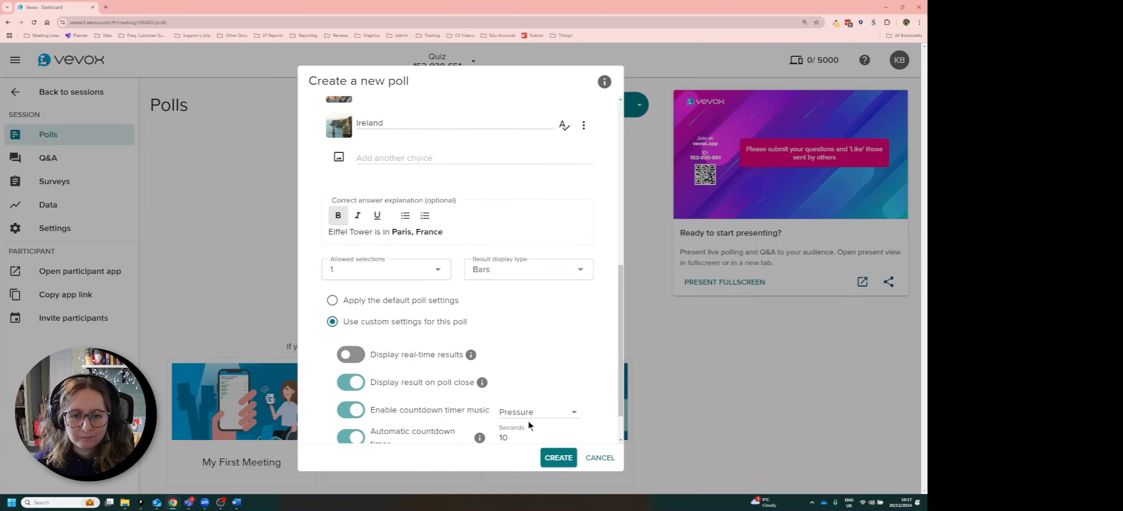
pyautogui.click(557, 458)
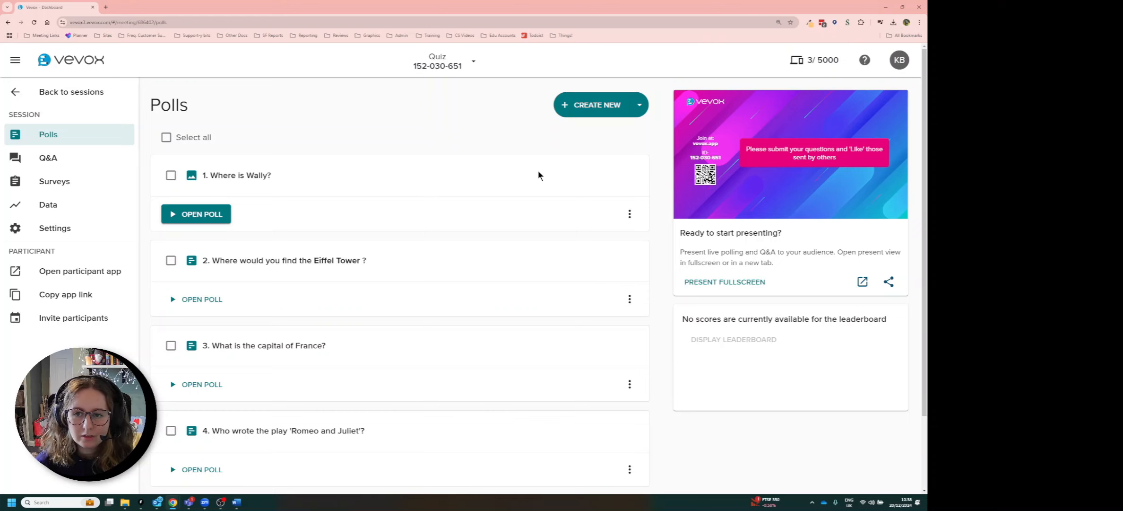
# Present the session fullscreen, enlarge the join QR code for participants and close the enlarged view
pyautogui.click(723, 290)
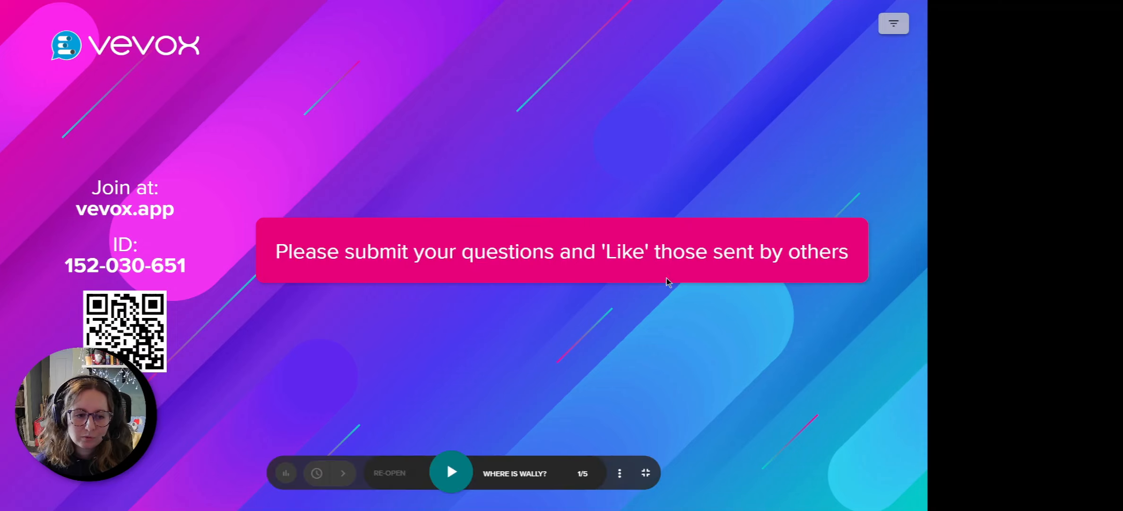
pyautogui.click(105, 331)
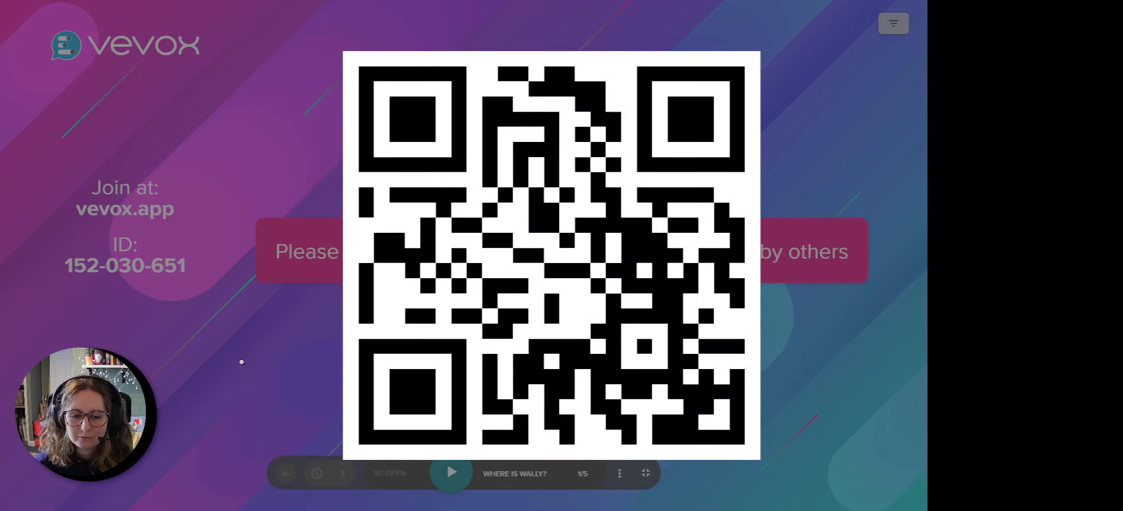
pyautogui.click(278, 360)
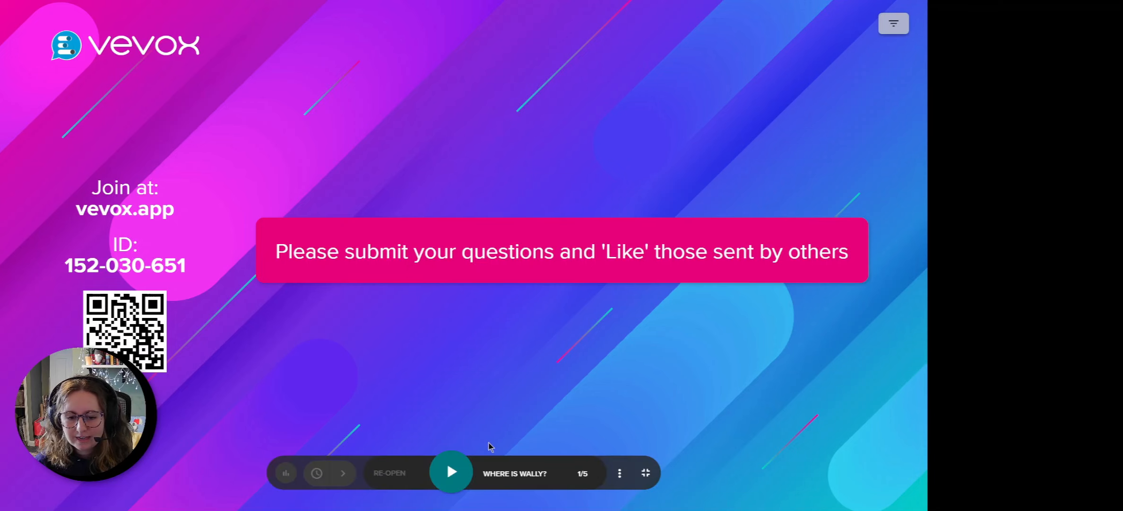
# Run the "Where is Wally?" poll and reveal its correct answer
pyautogui.click(445, 467)
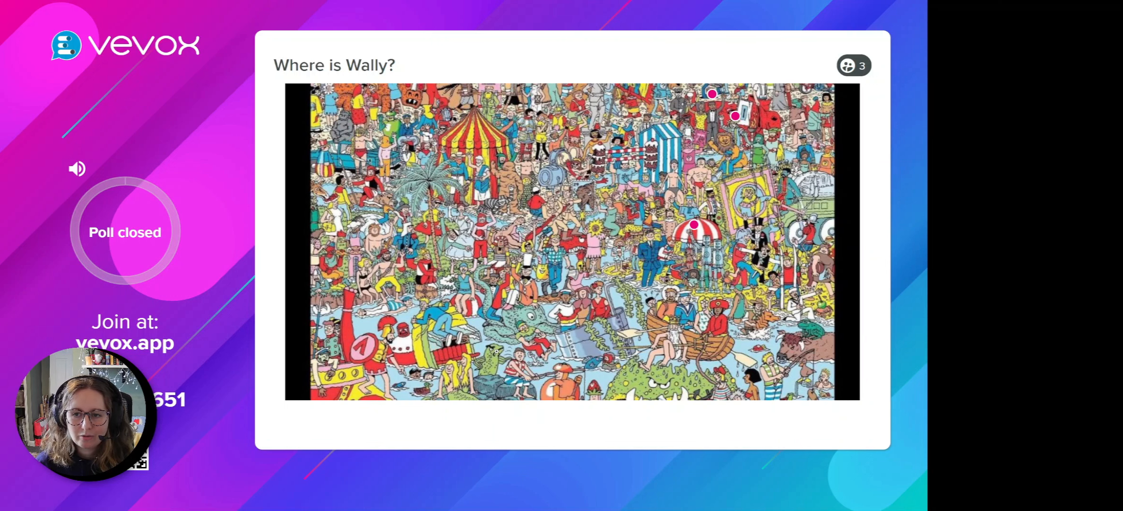
pyautogui.moveTo(501, 345)
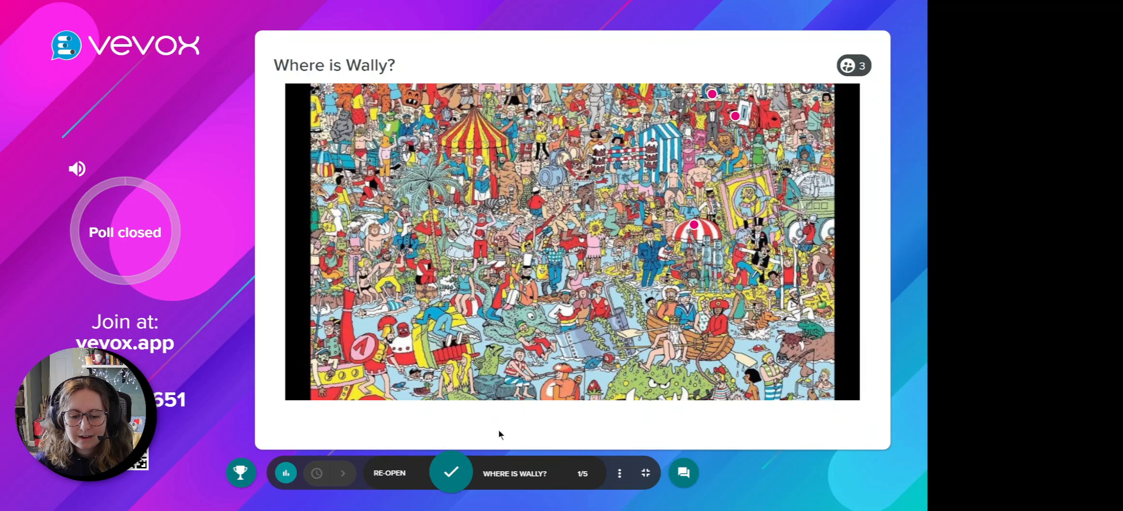
pyautogui.click(451, 474)
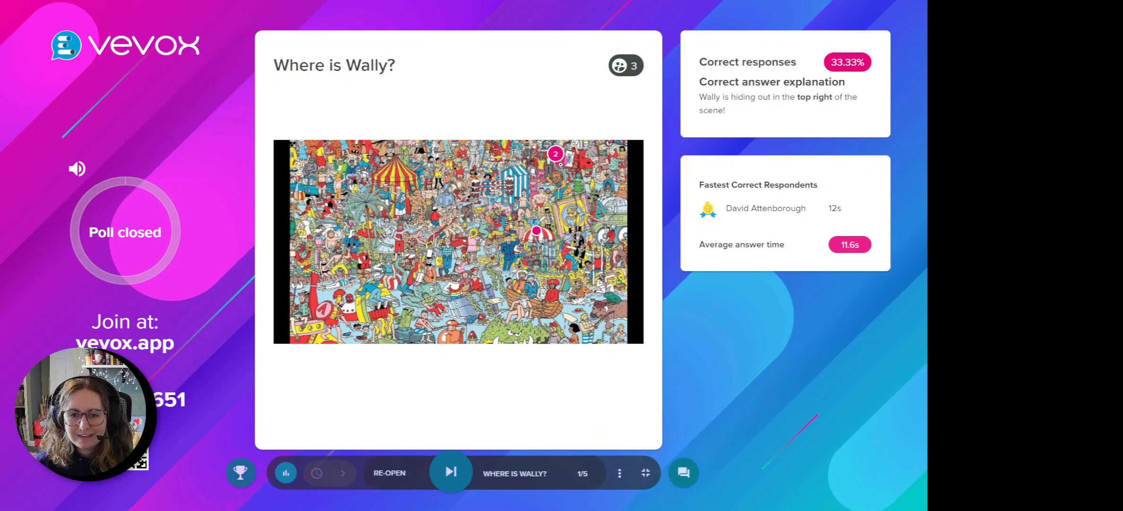
# Zoom in on the clustered response pins in the Wally picture and move on to the next poll
pyautogui.click(563, 162)
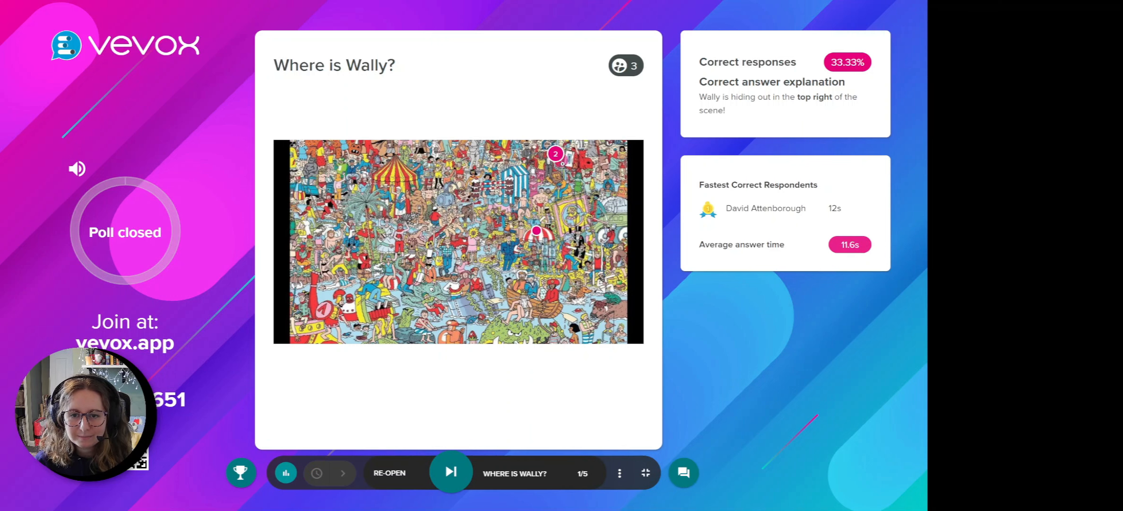
pyautogui.click(558, 157)
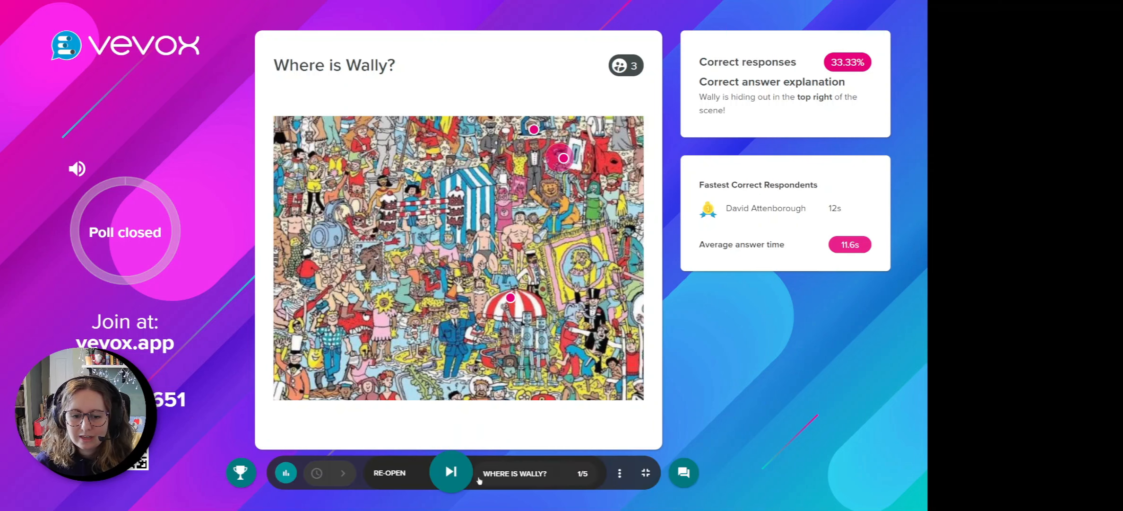
pyautogui.click(453, 478)
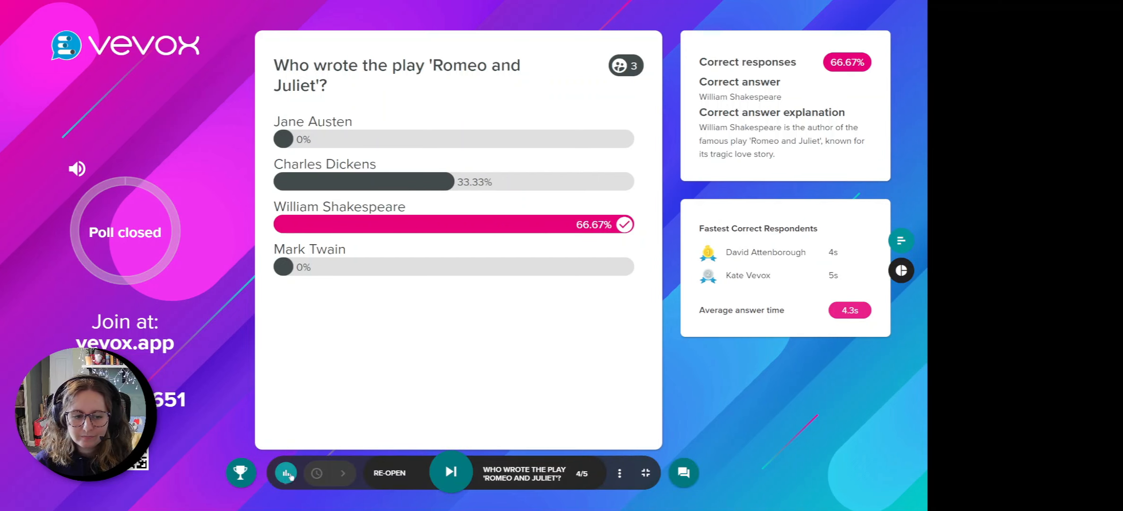
# Display the quiz leaderboard, view the full list of ranked participants and close the list
pyautogui.click(239, 477)
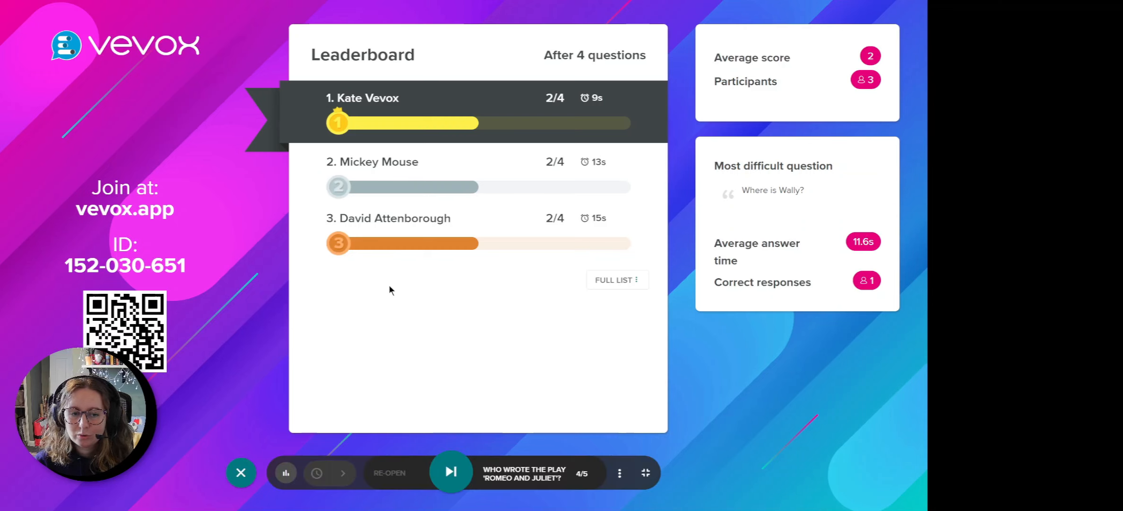
pyautogui.click(613, 281)
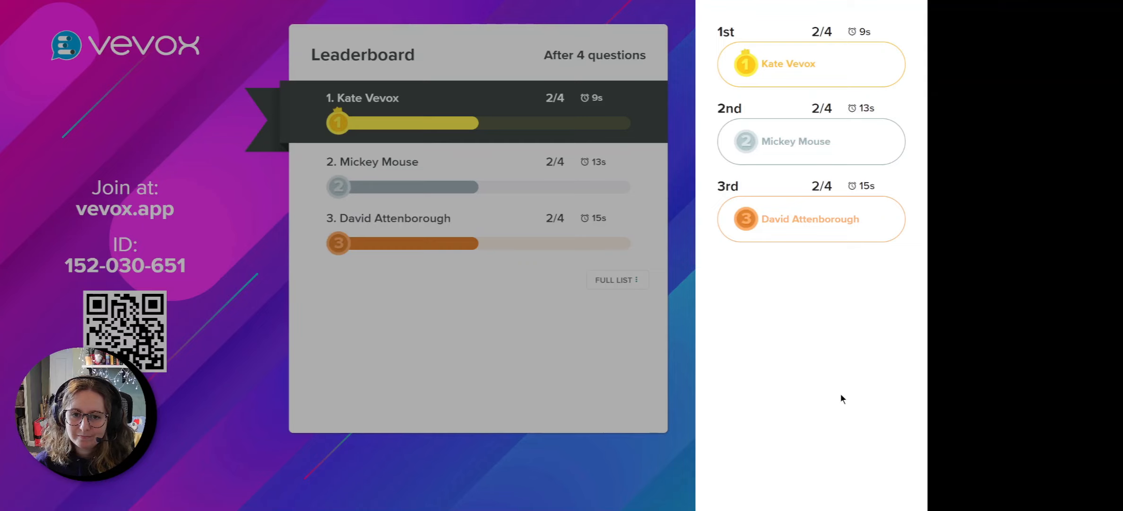
pyautogui.click(670, 405)
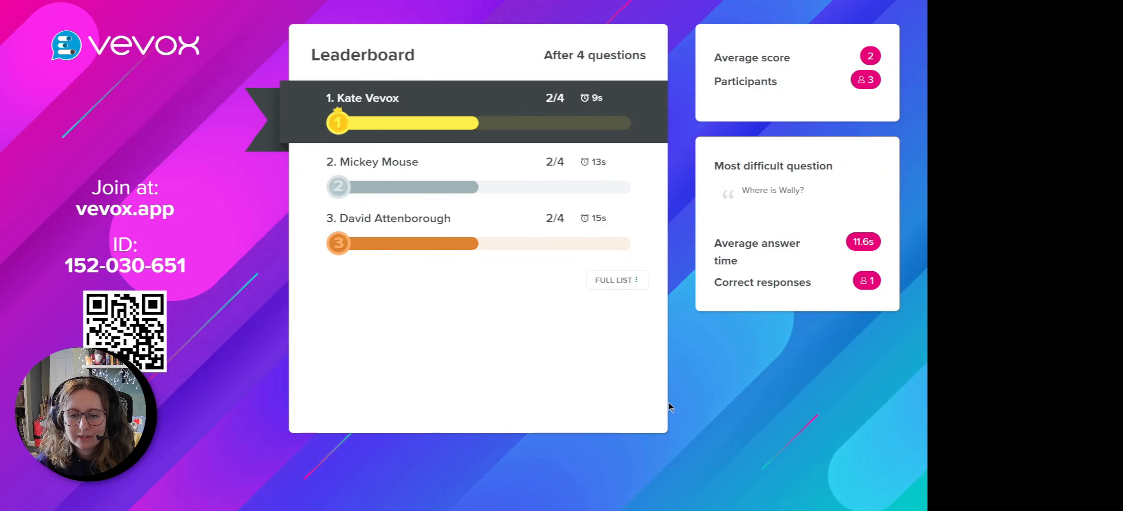